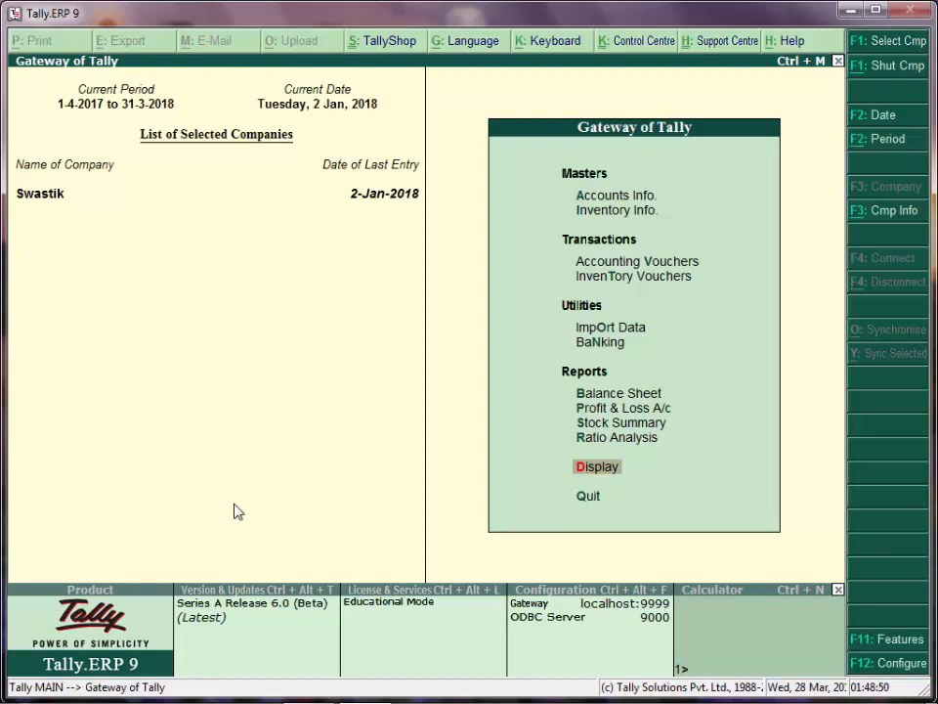
In the company's accounting features, set the option to maintain cost centres to Yes.
key(F11)
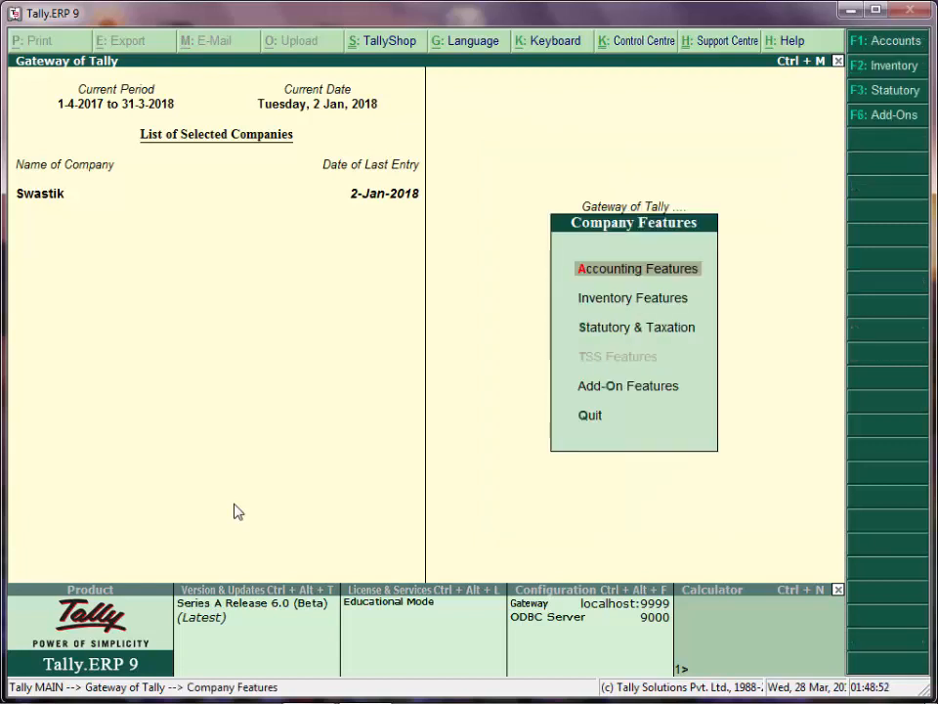
key(Return)
key(Return)
key(Return)
key(Return)
key(Return)
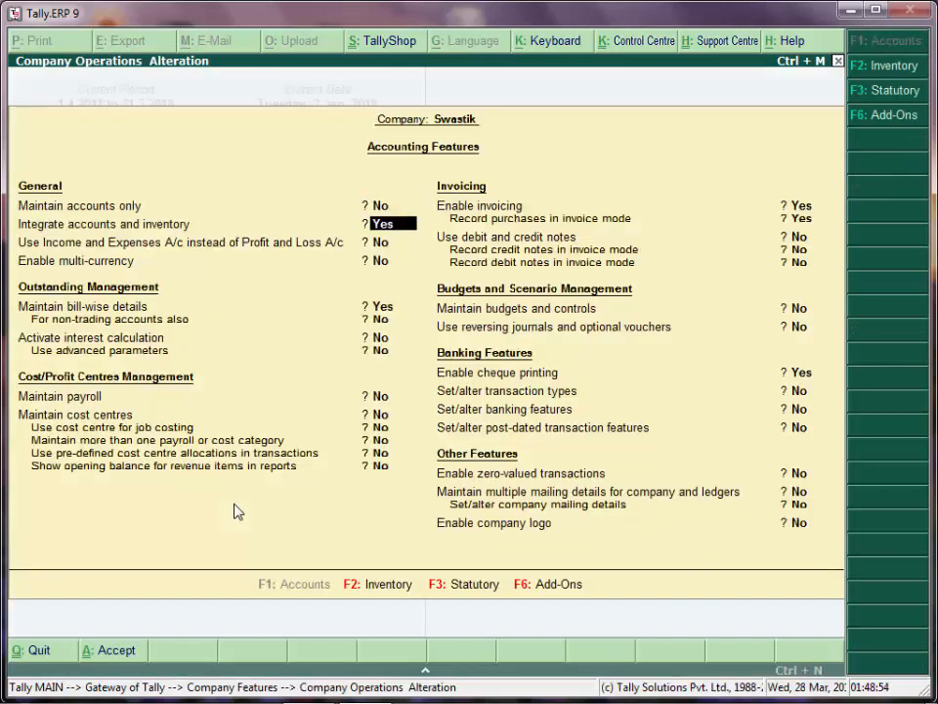
key(Return)
key(Return)
key(Return)
key(Return)
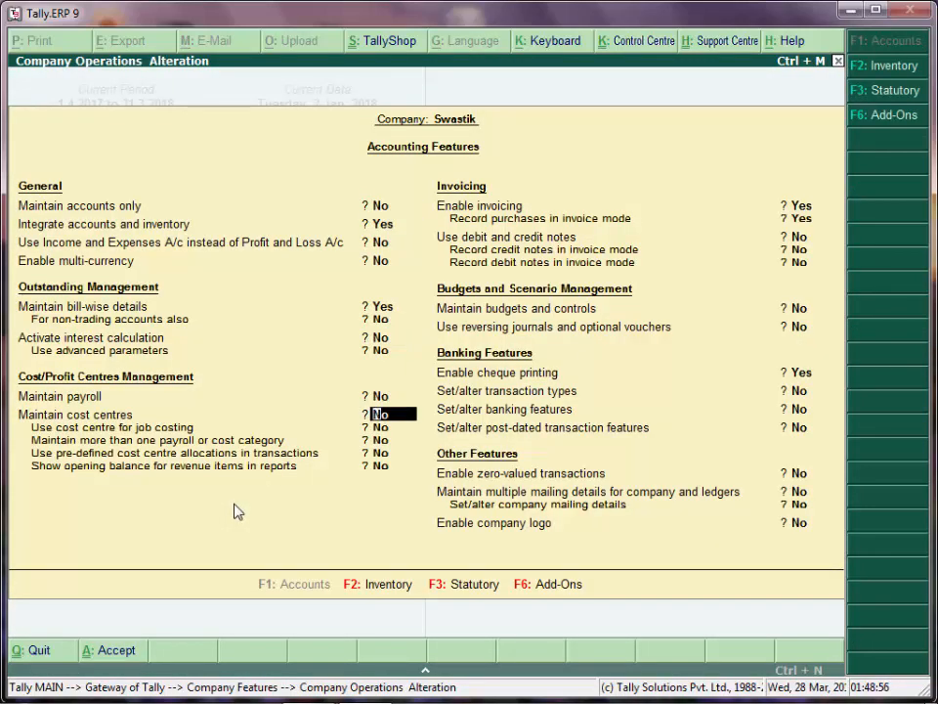
text(y)
Enable pre-defined cost centre allocations in transactions, leaving job costing and multiple cost categories off.
key(Return)
key(Return)
key(Return)
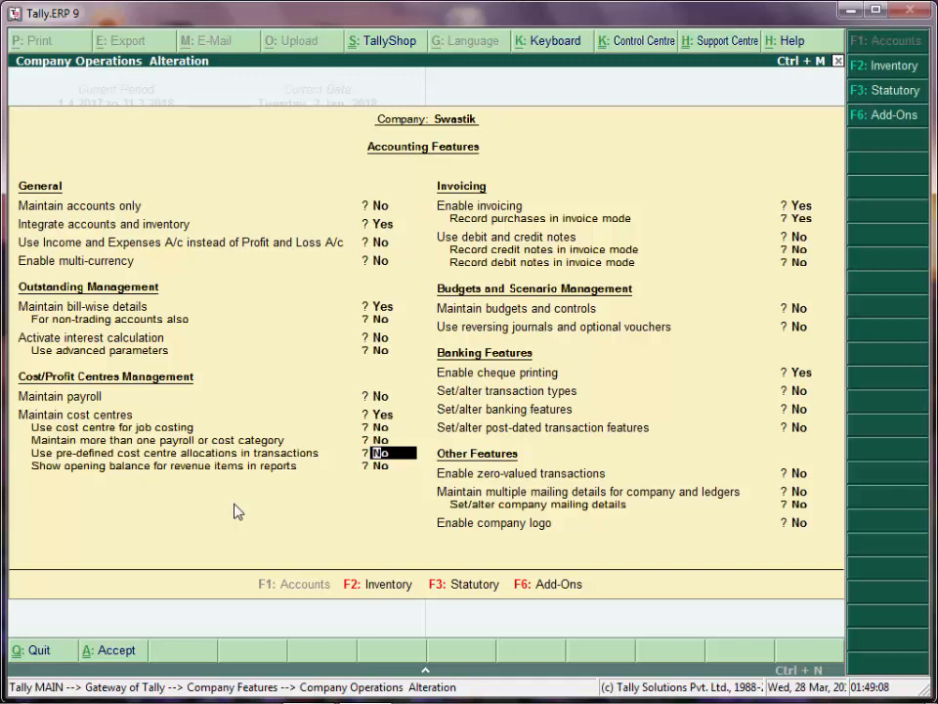
key(y)
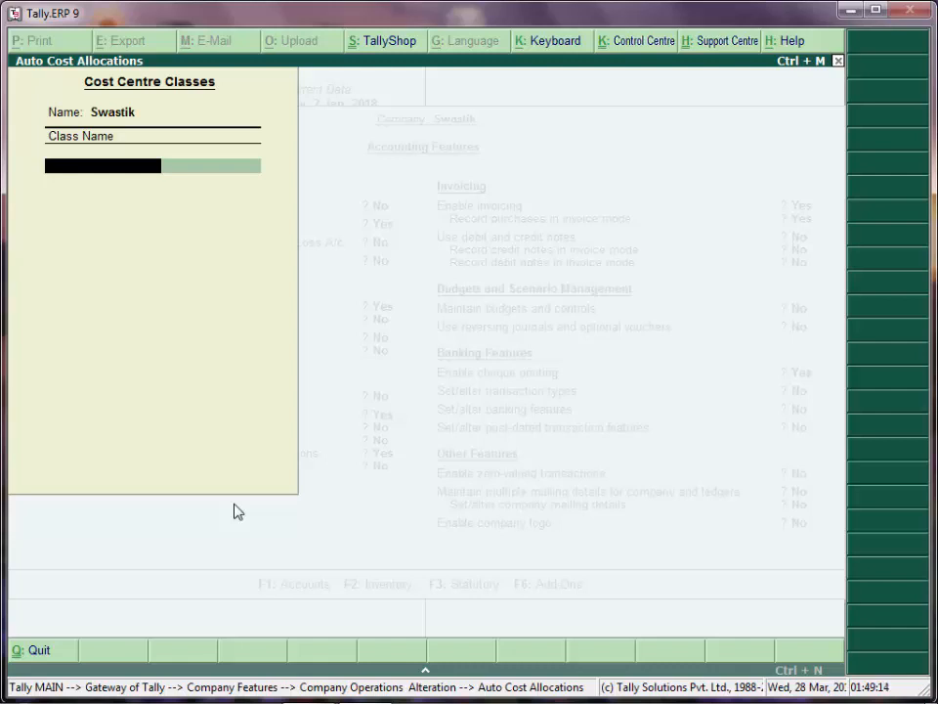
Add a cost centre class named Electricity Exp and go to its allocation definition.
text(Electricity e)
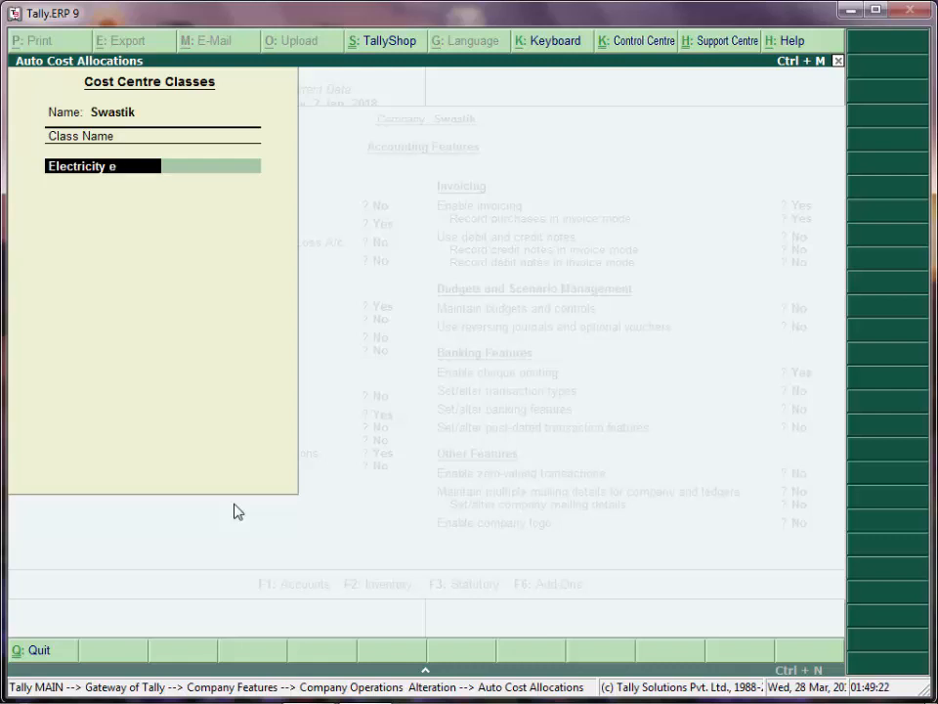
text(xp)
key(Return)
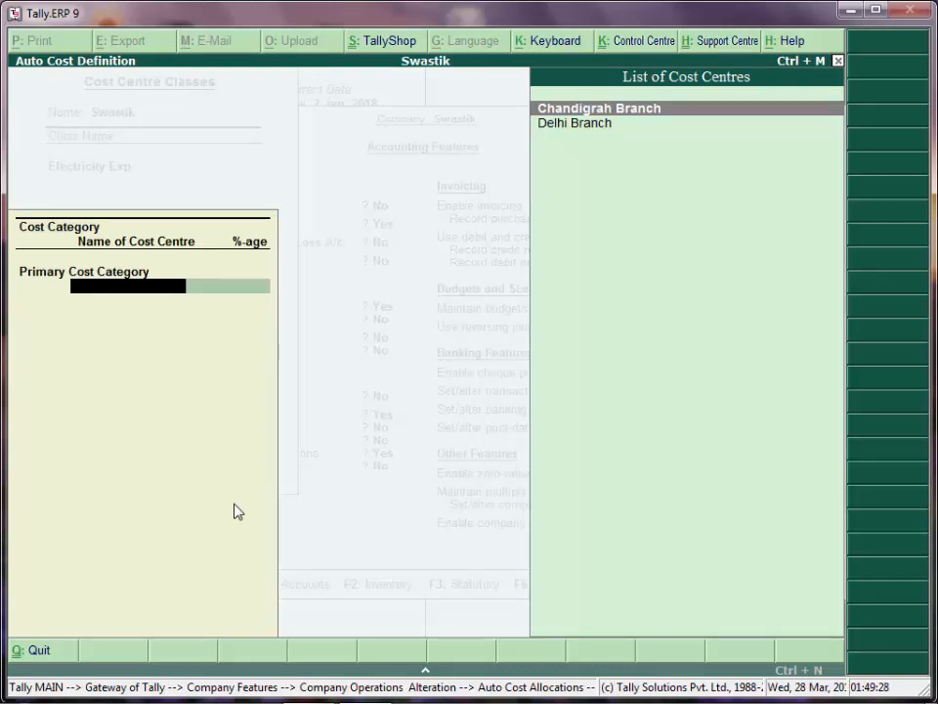
Create the cost centre Production Department under Primary and allocate 40% of the Electricity Exp class to it.
key(alt+c)
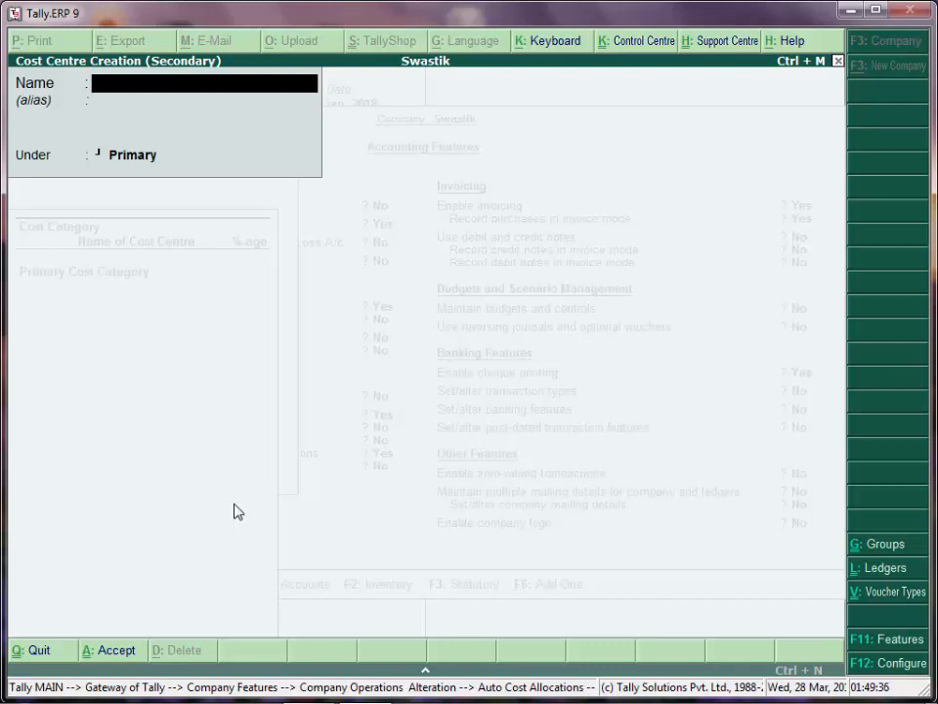
text(Productin)
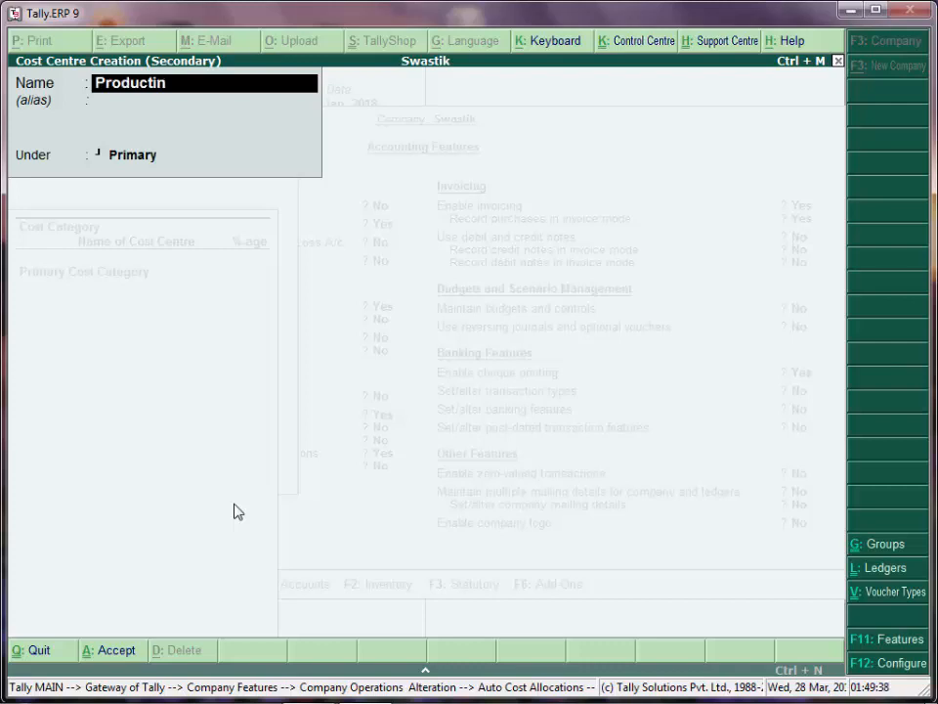
key(BackSpace)
text(on Deprt)
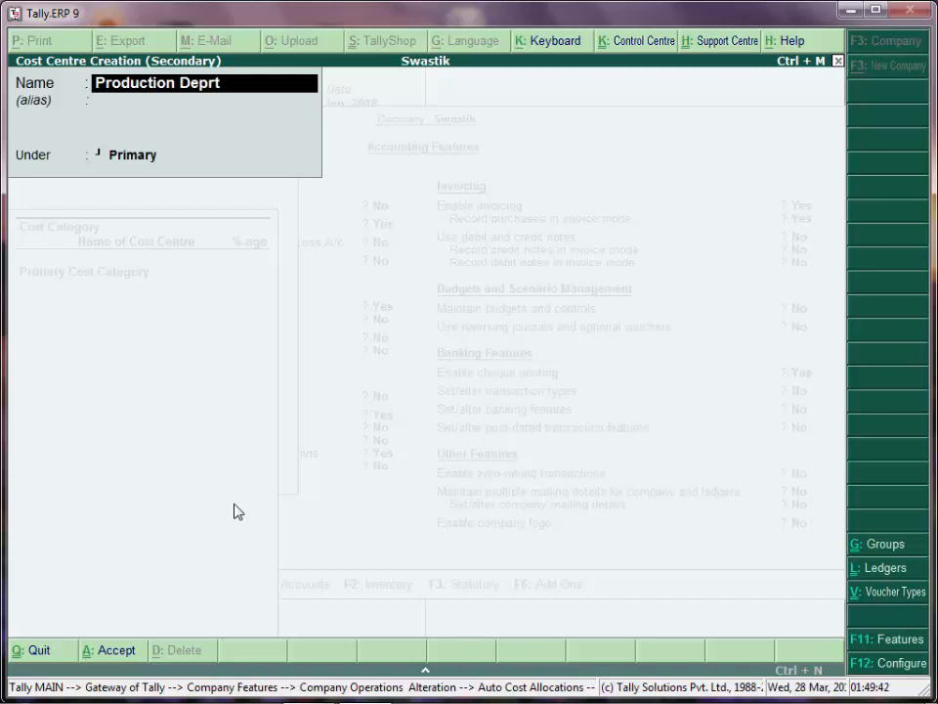
text(m)
key(BackSpace)
key(BackSpace)
key(BackSpace)
text(artment)
key(Return)
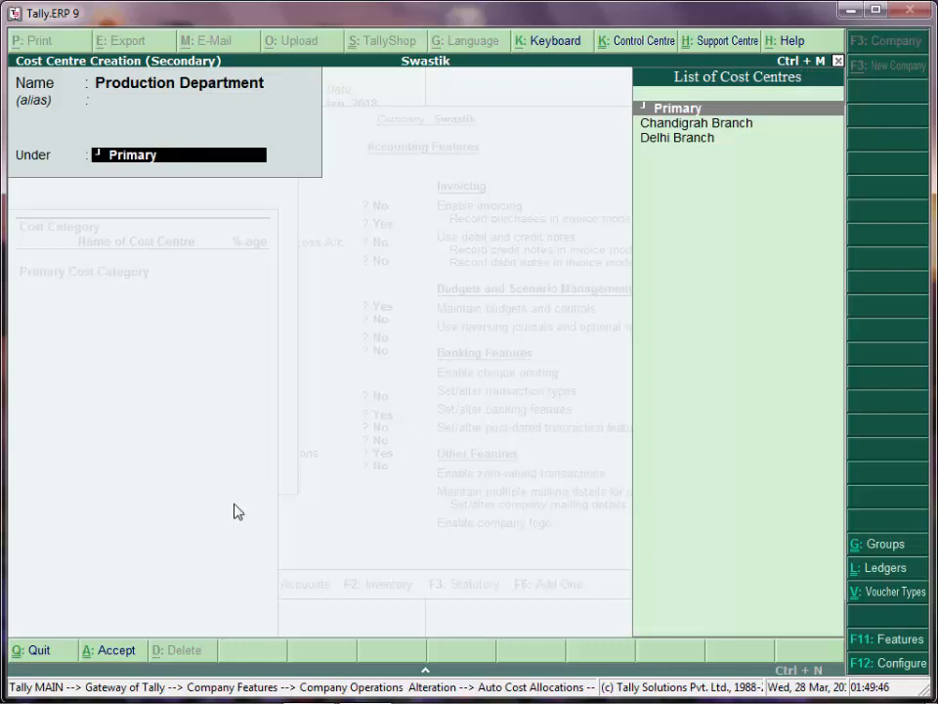
key(Return)
key(y)
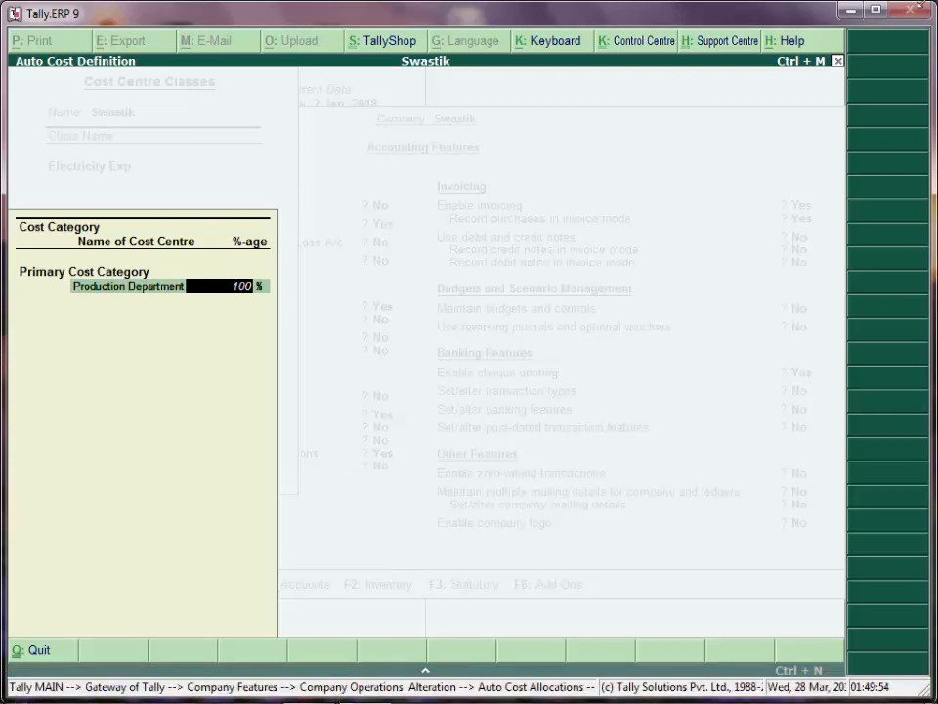
text(40)
key(Return)
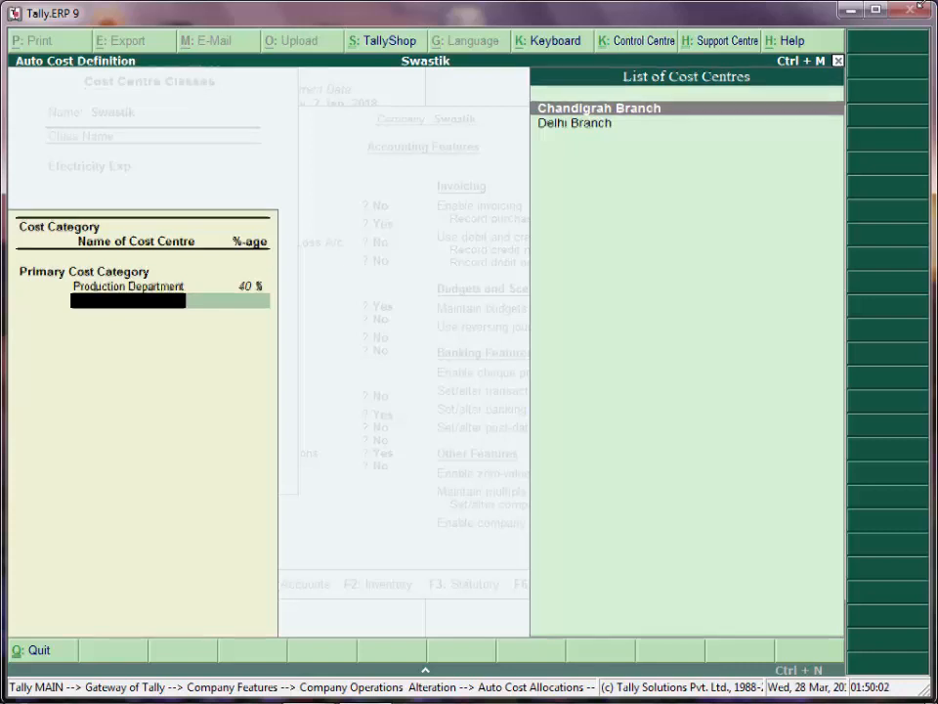
Create the cost centre Marketing Department under Primary and allocate 10% of the Electricity Exp class to it.
key(alt+c)
text(Mark)
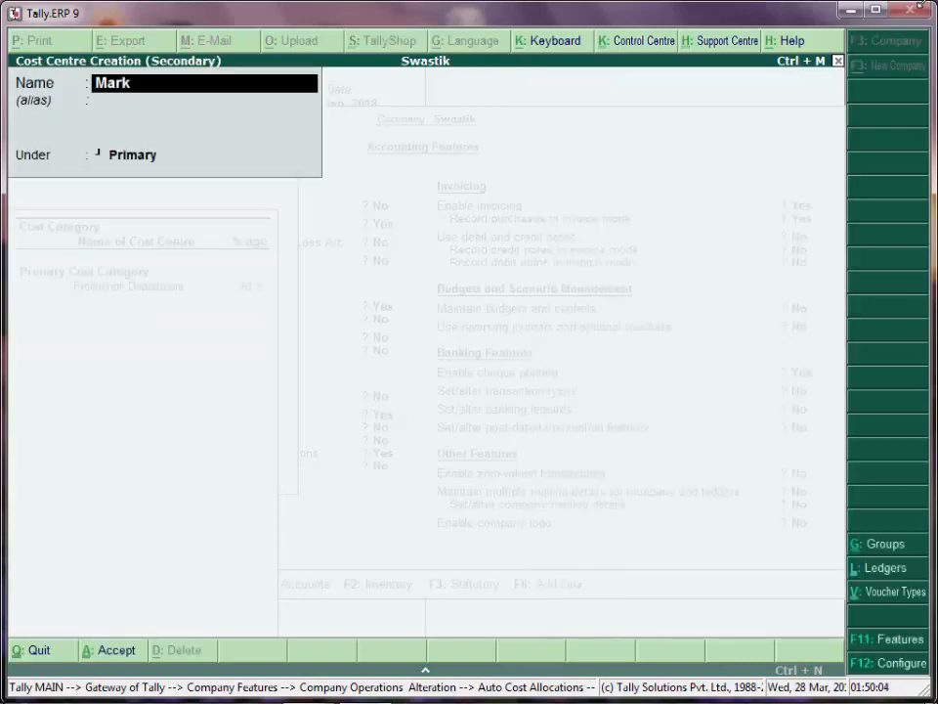
text(eting Dep)
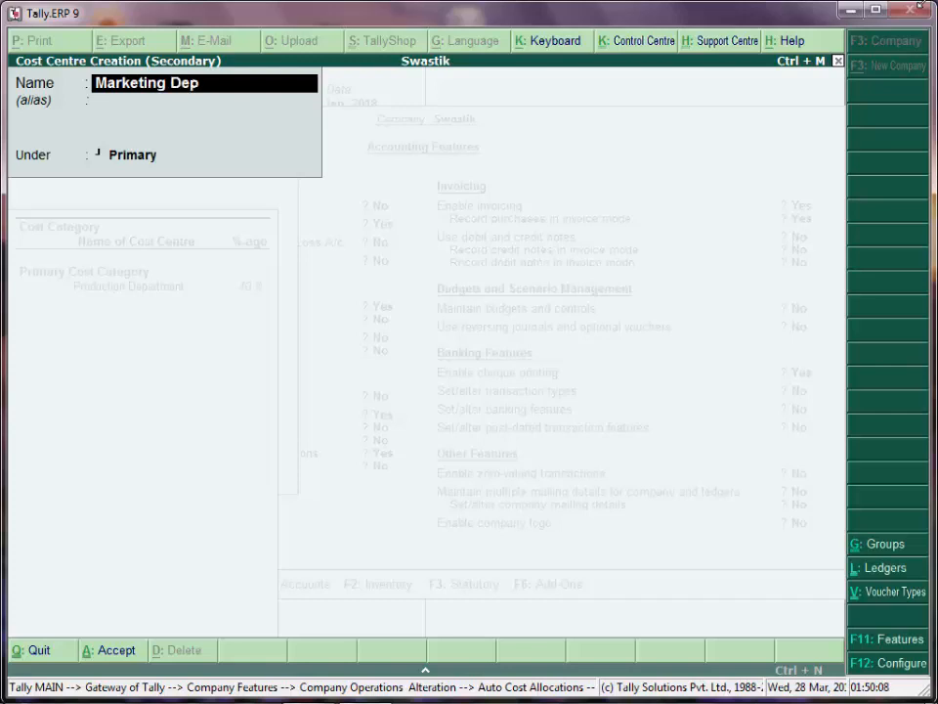
text(artment)
key(Return)
key(Return)
key(Return)
key(Return)
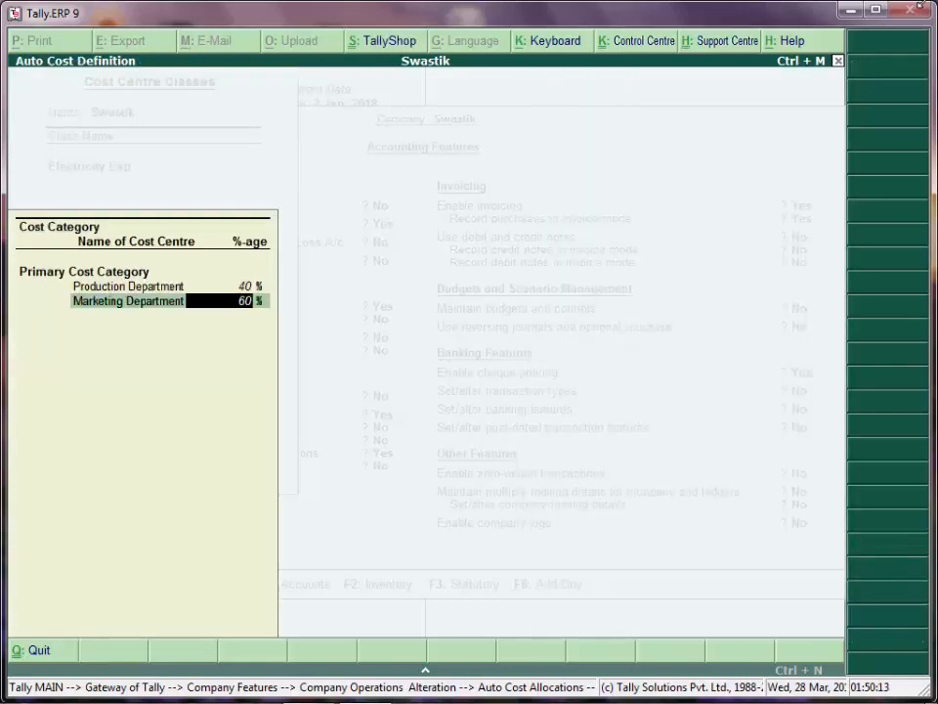
text(10)
key(Return)
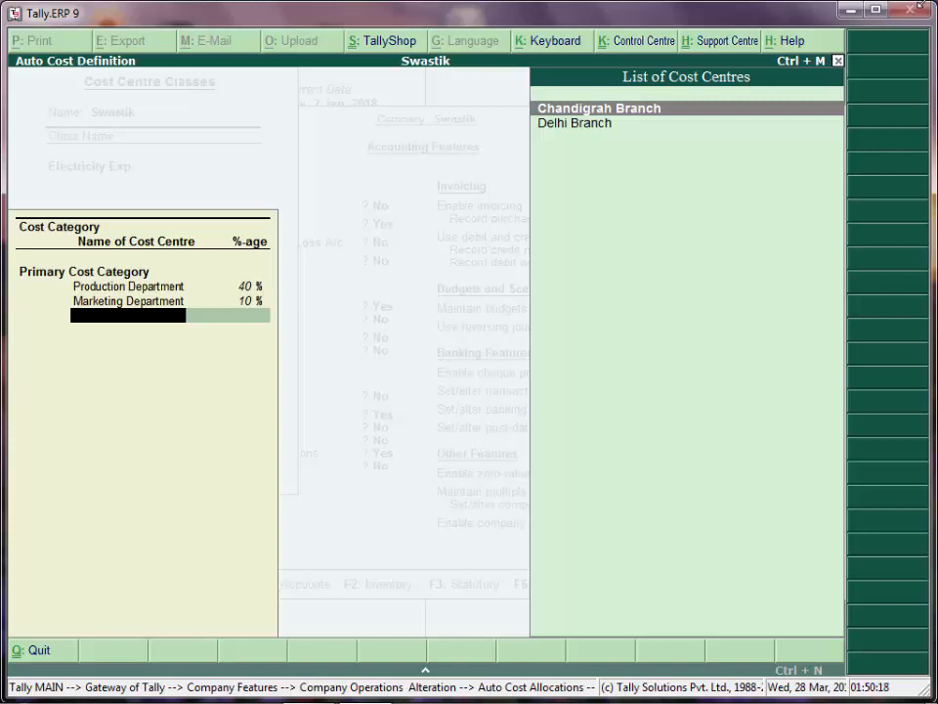
Create the cost centre Sale Dep under Primary and allocate 20% of the Electricity Exp class to it.
key(alt+c)
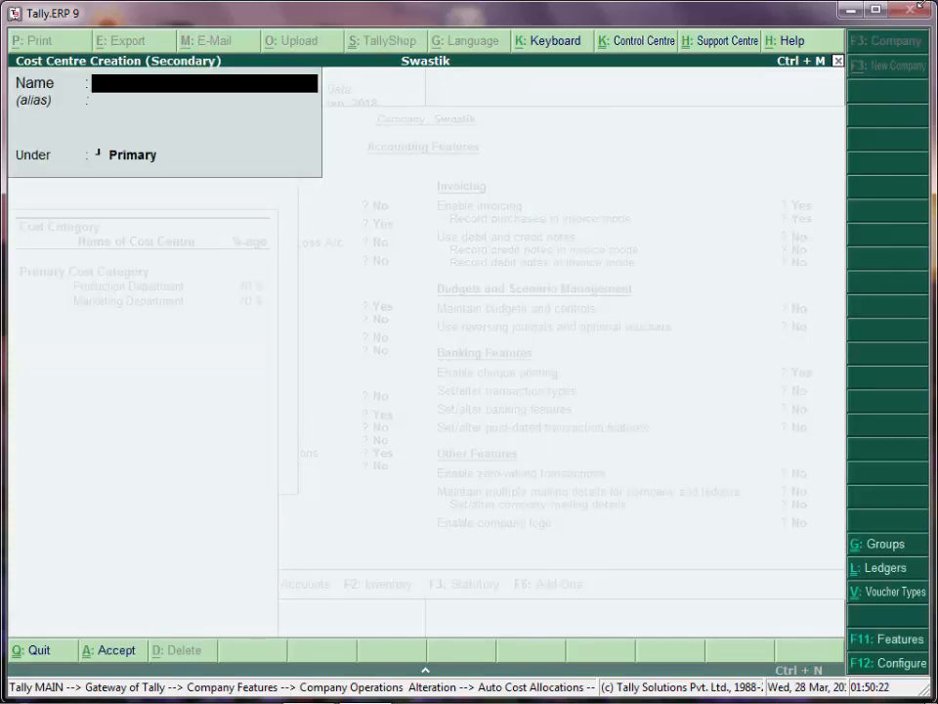
text(Sale Dep)
key(Return)
key(Return)
key(Return)
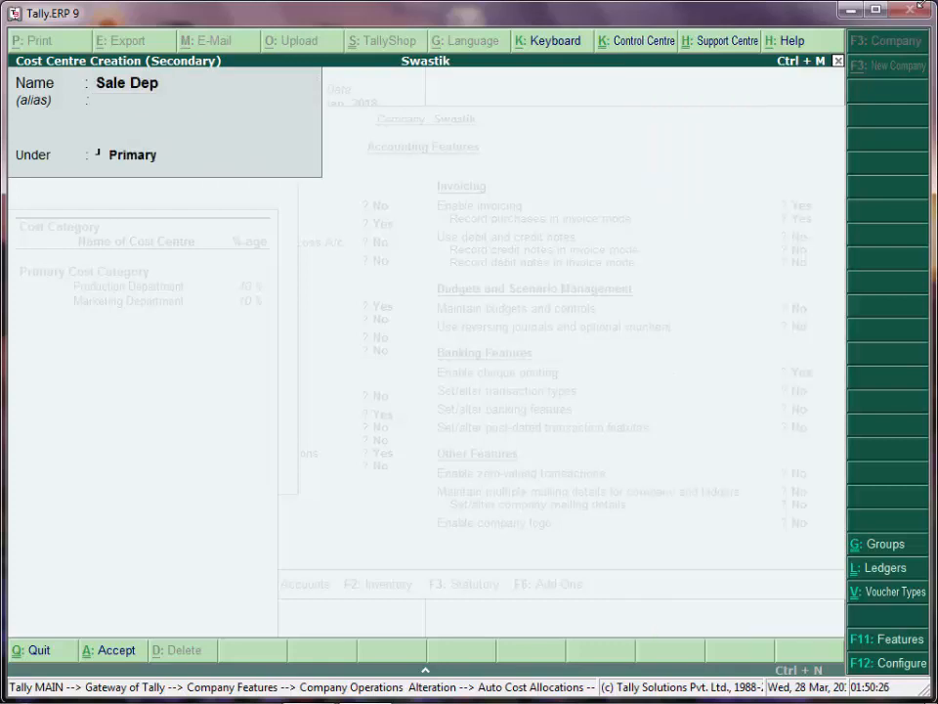
key(Return)
text(20)
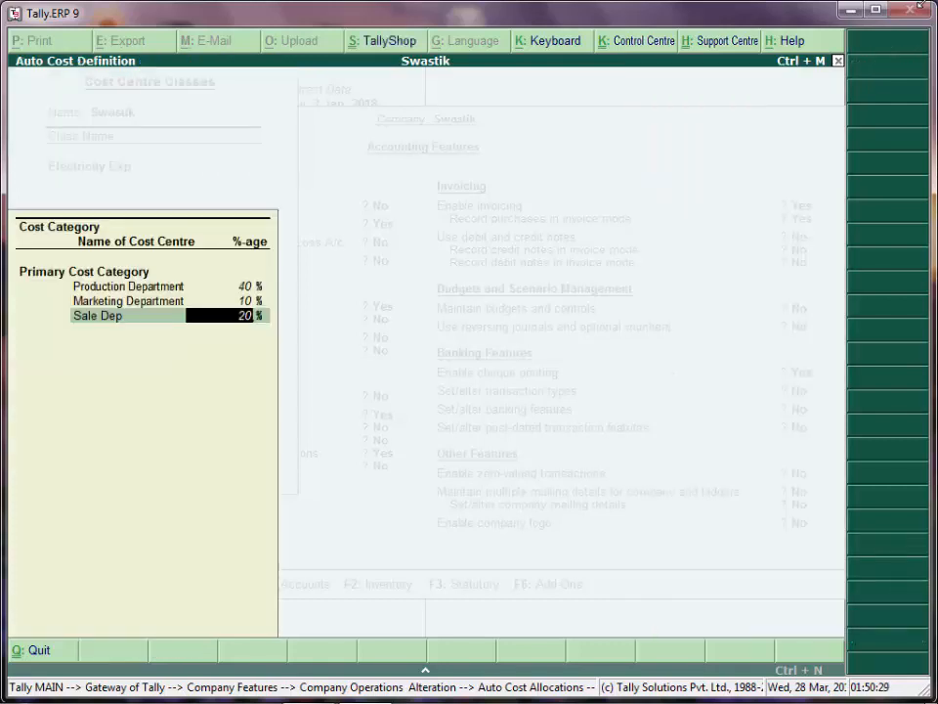
key(Return)
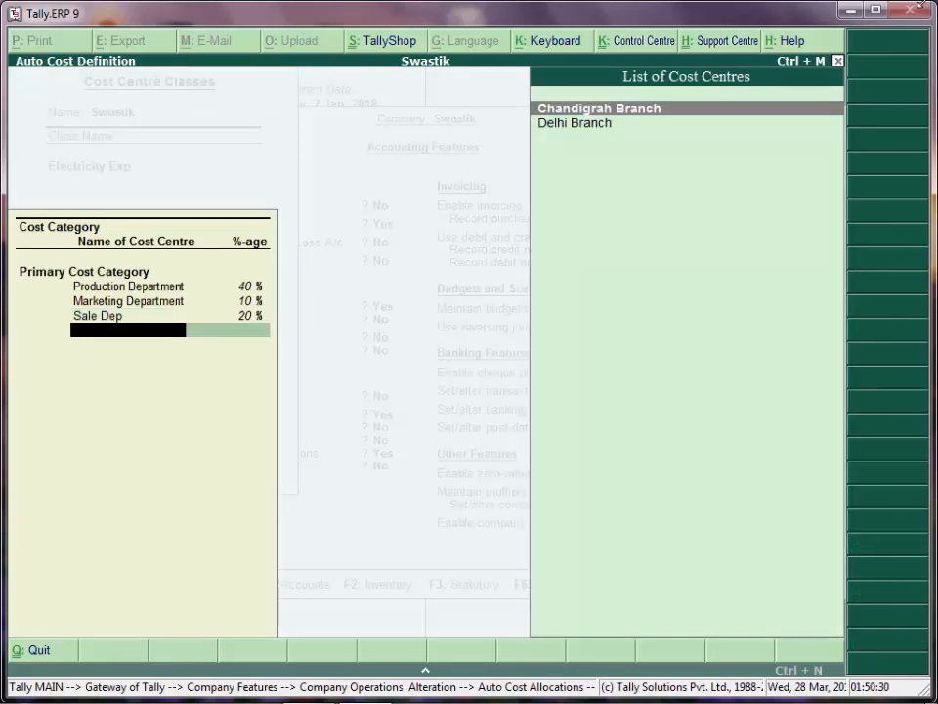
Create the cost centre Office Dep under Primary and accept a 30% share to complete the Electricity Exp class.
key(alt+c)
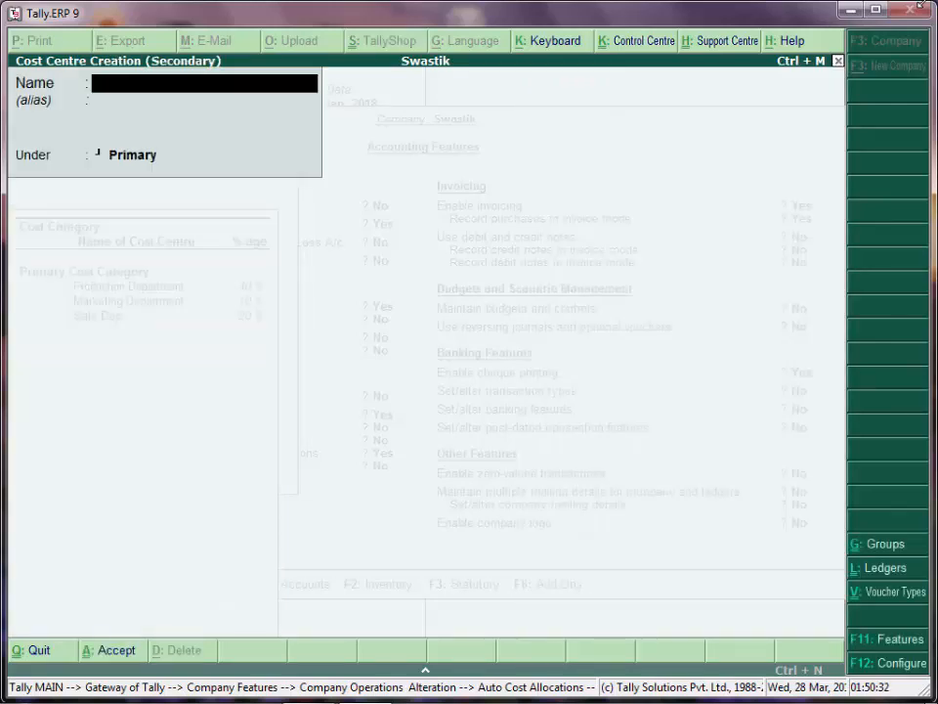
text(Office dep)
key(Return)
key(Return)
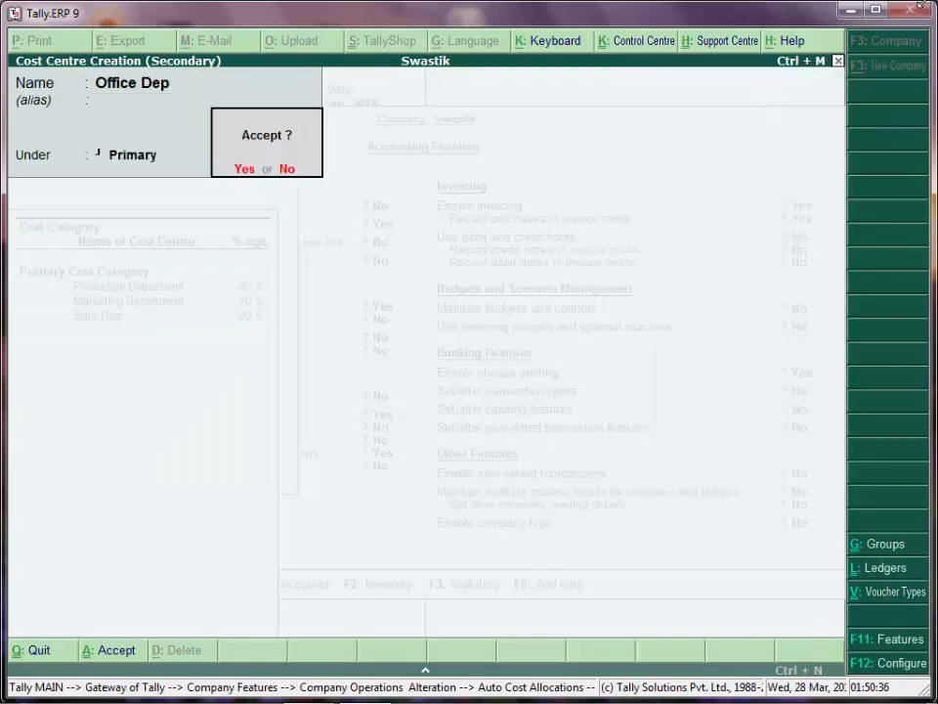
key(Return)
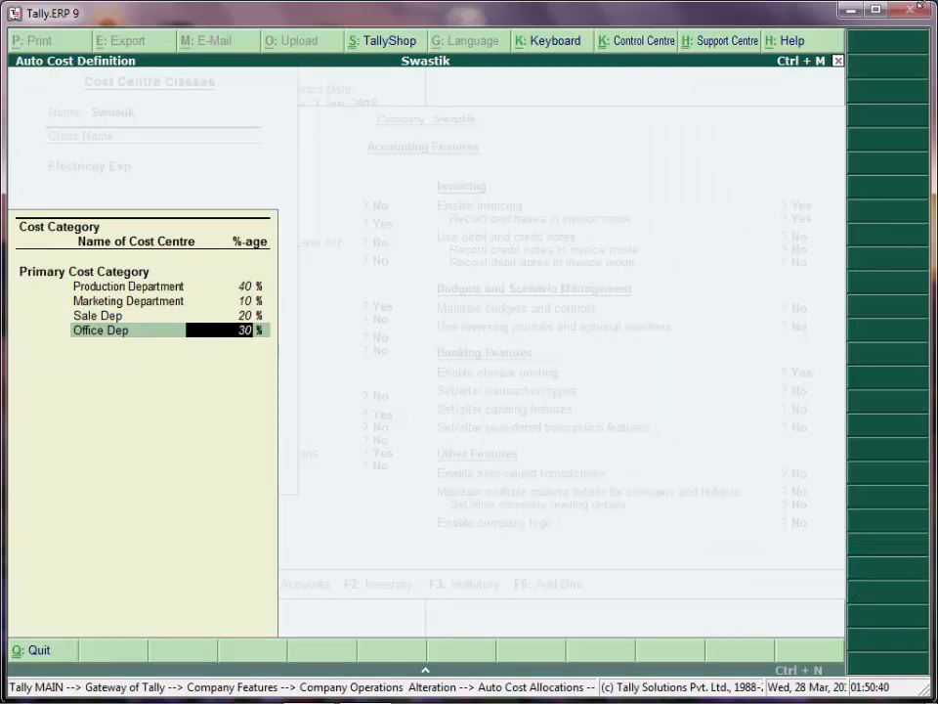
key(Return)
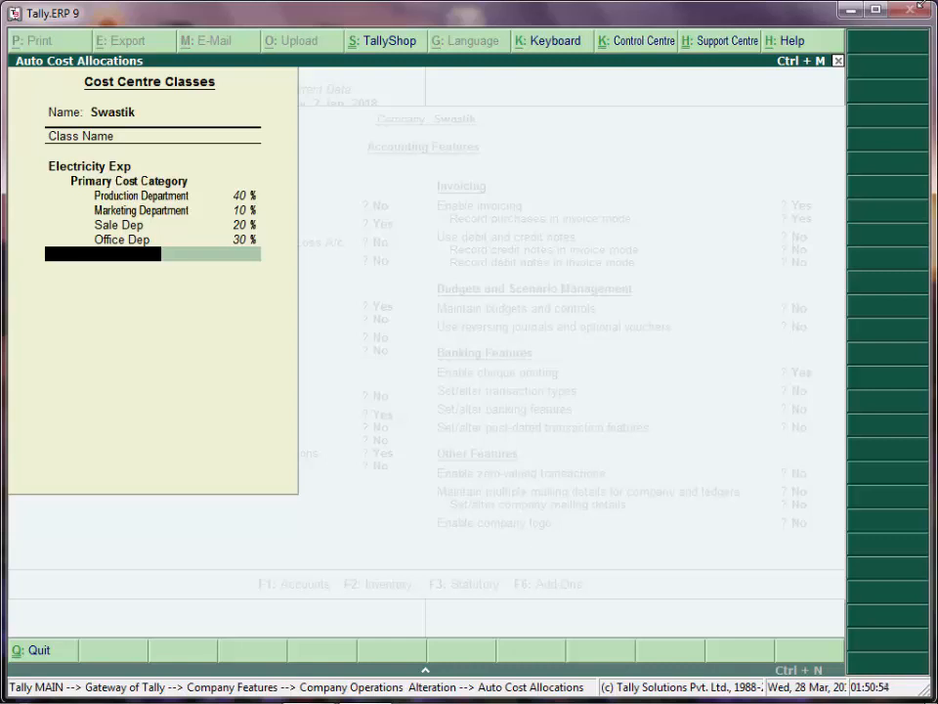
Add a second cost centre class named Rent of Building and go to its allocation definition.
text(Rent Building)
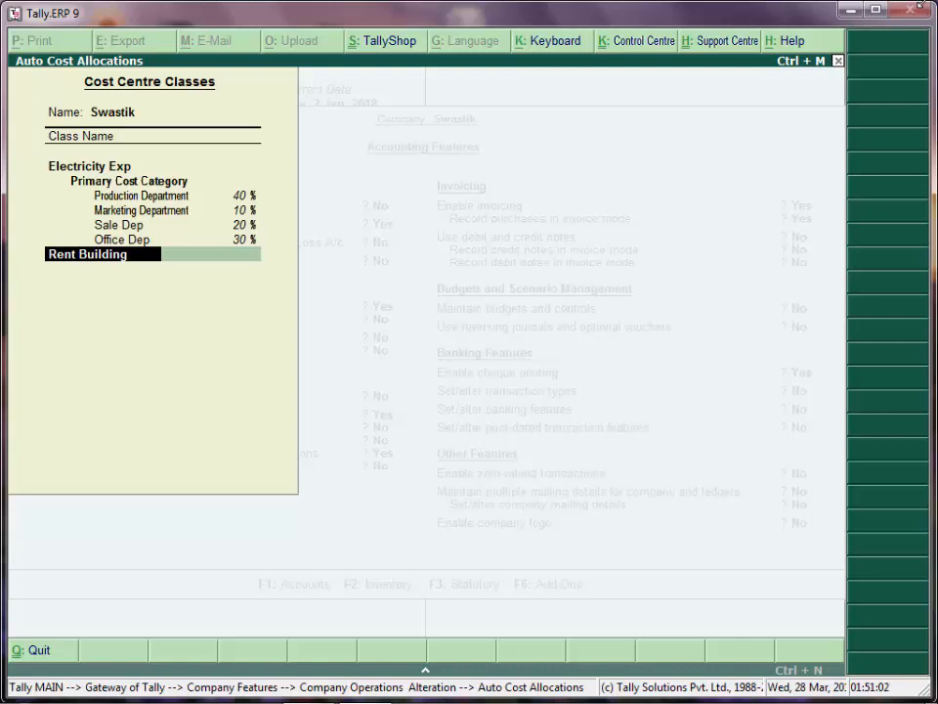
key(BackSpace)
key(BackSpace)
key(BackSpace)
key(BackSpace)
key(BackSpace)
key(BackSpace)
key(BackSpace)
key(BackSpace)
key(BackSpace)
text(of Building)
key(Return)
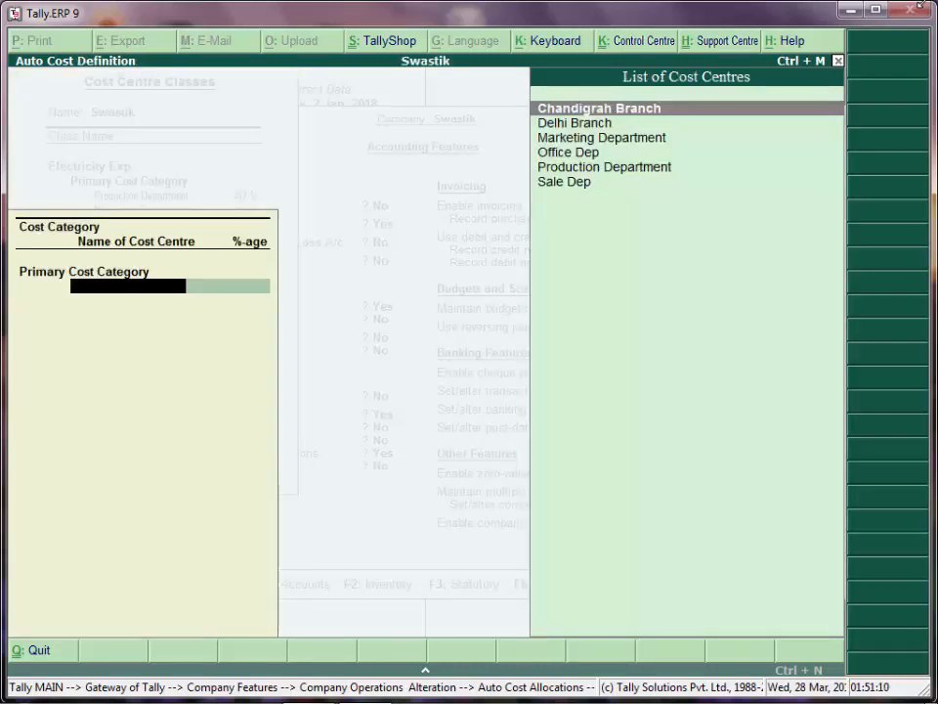
Allocate 5% of the Rent of Building class to the existing Marketing Department cost centre.
key(Down)
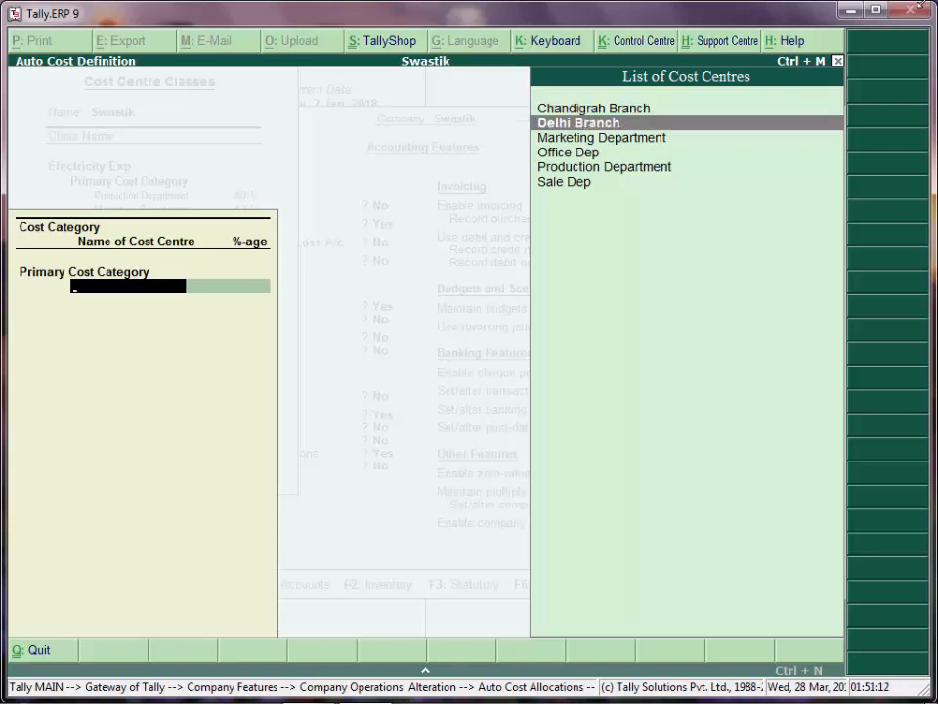
key(Down)
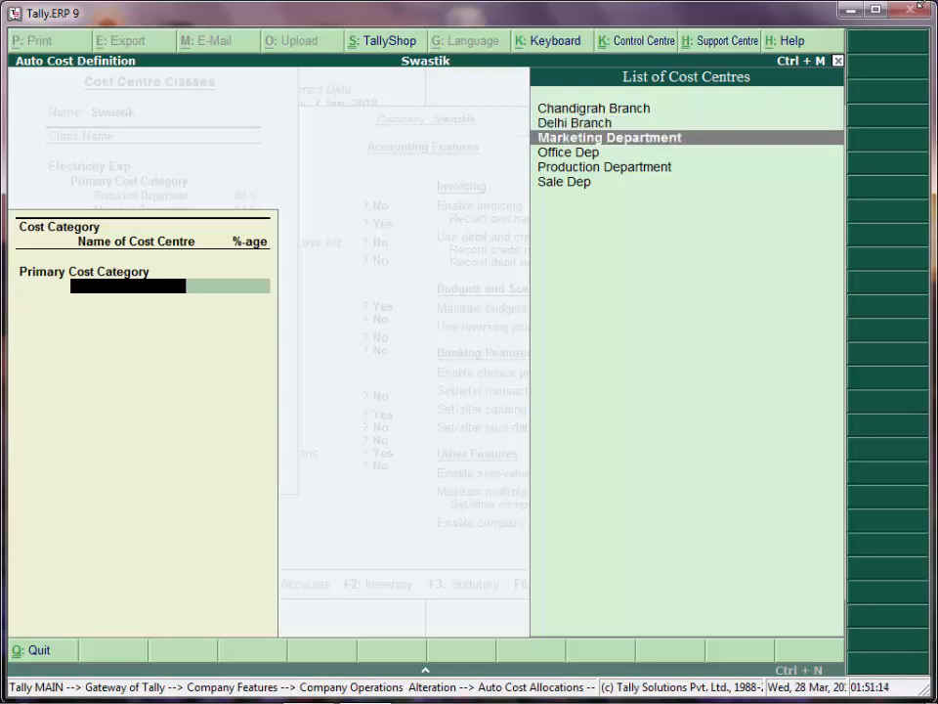
key(Return)
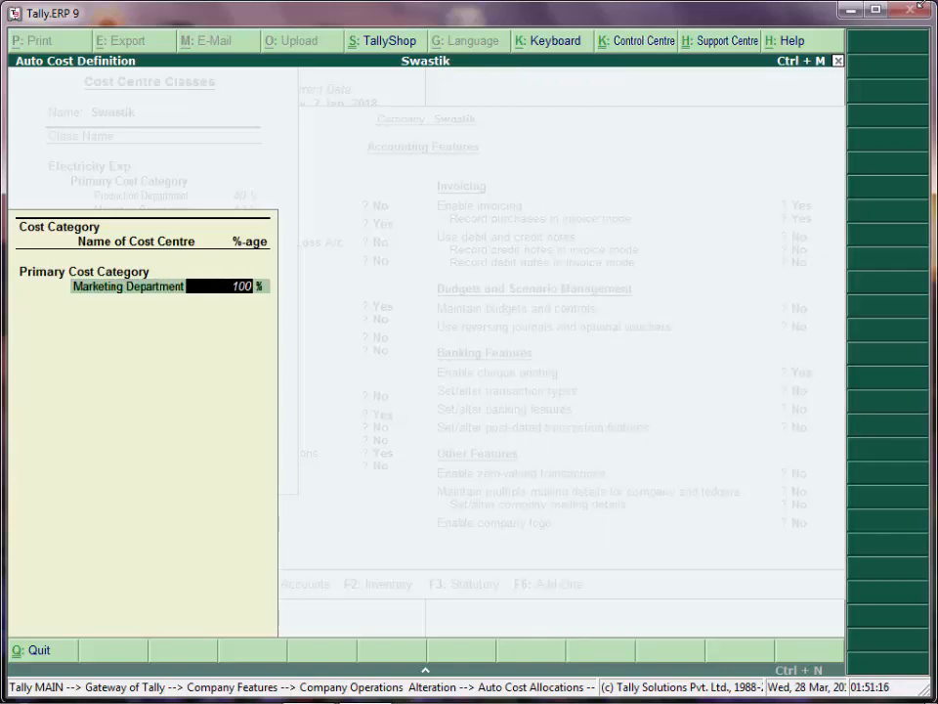
text(5)
key(Return)
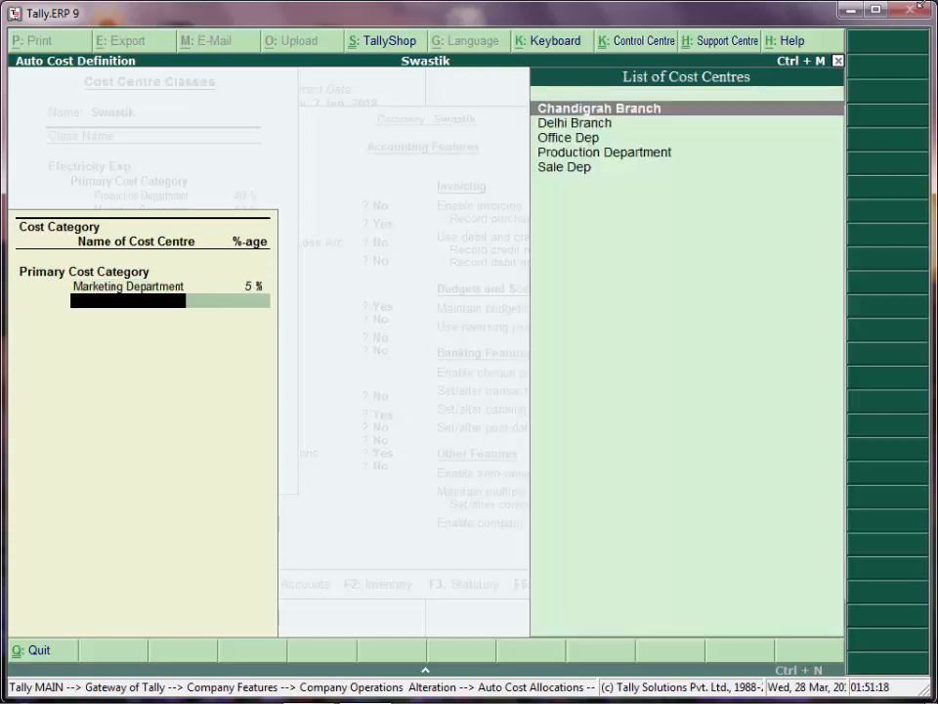
Add Office Dep to the Rent of Building class with a 50% share.
key(Down)
key(Down)
key(Return)
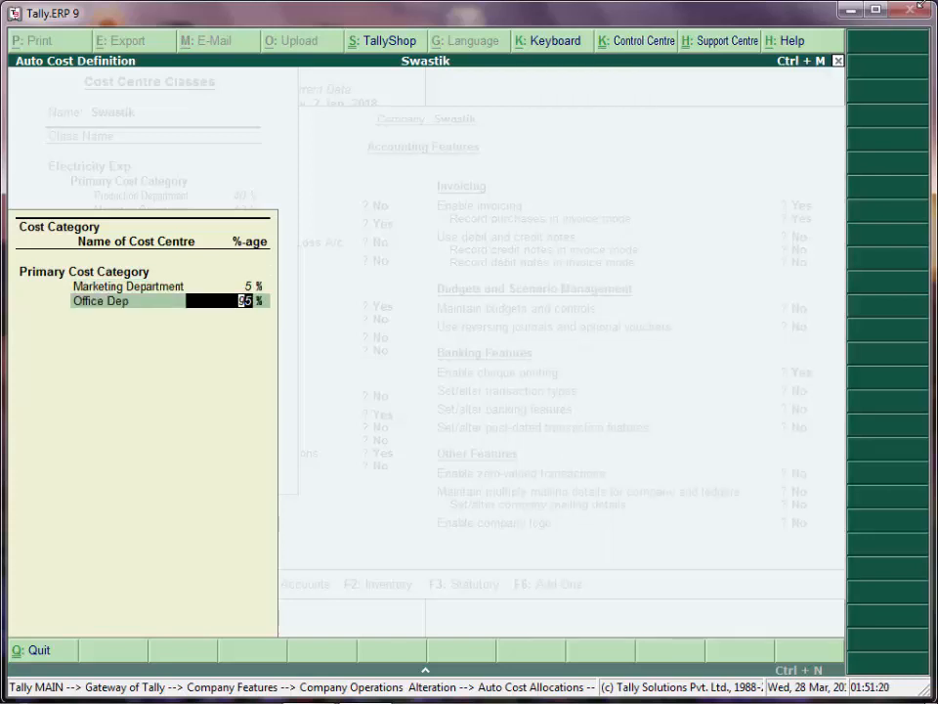
text(50)
key(Return)
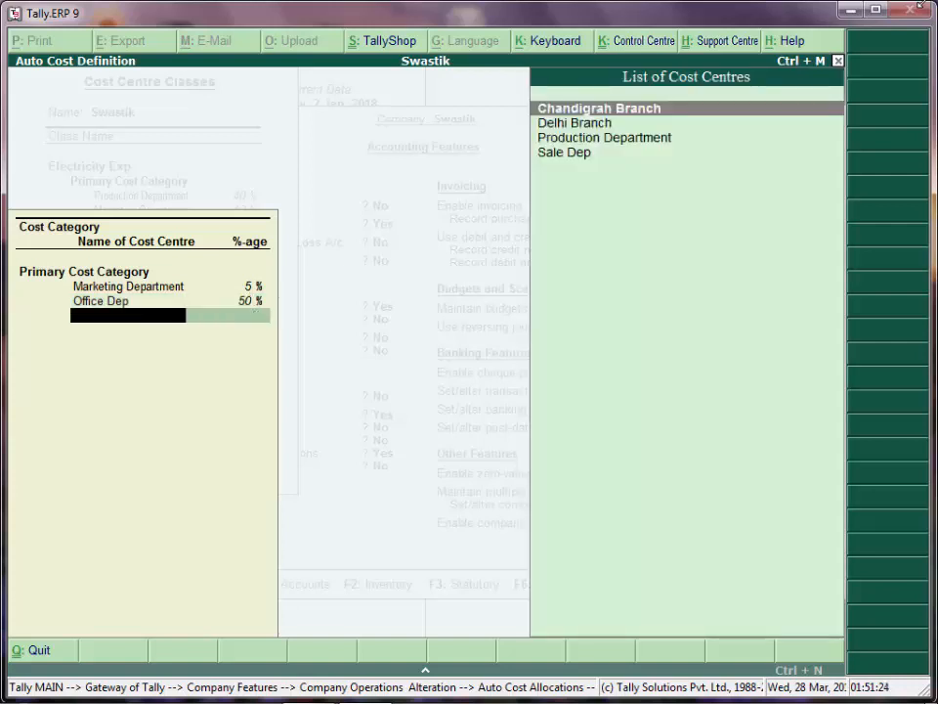
Add Production Department to the Rent of Building class with a 30% share.
key(Down)
key(Down)
key(Return)
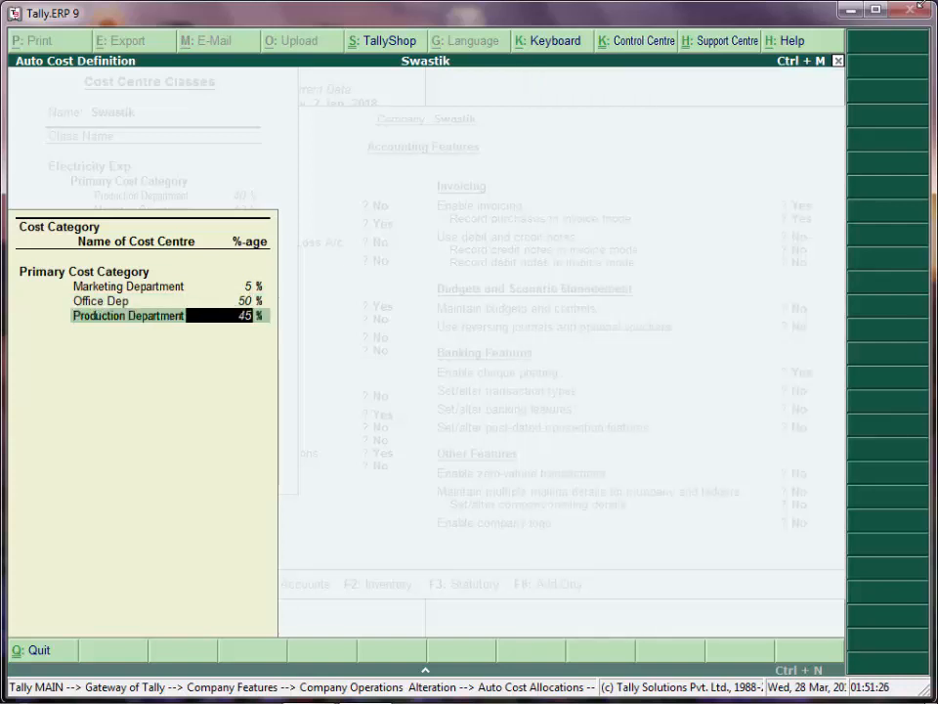
text(302)
key(BackSpace)
key(Return)
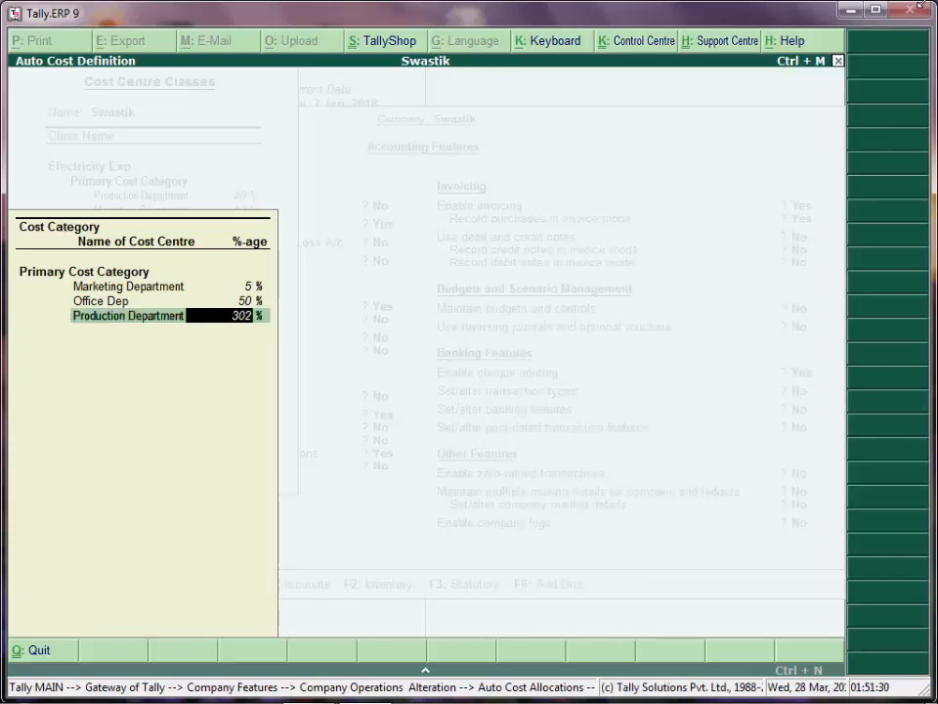
Correct the Production Department share to 30%, add Sale Dep with 15%, and finish the Rent of Building class.
text(30)
key(Return)
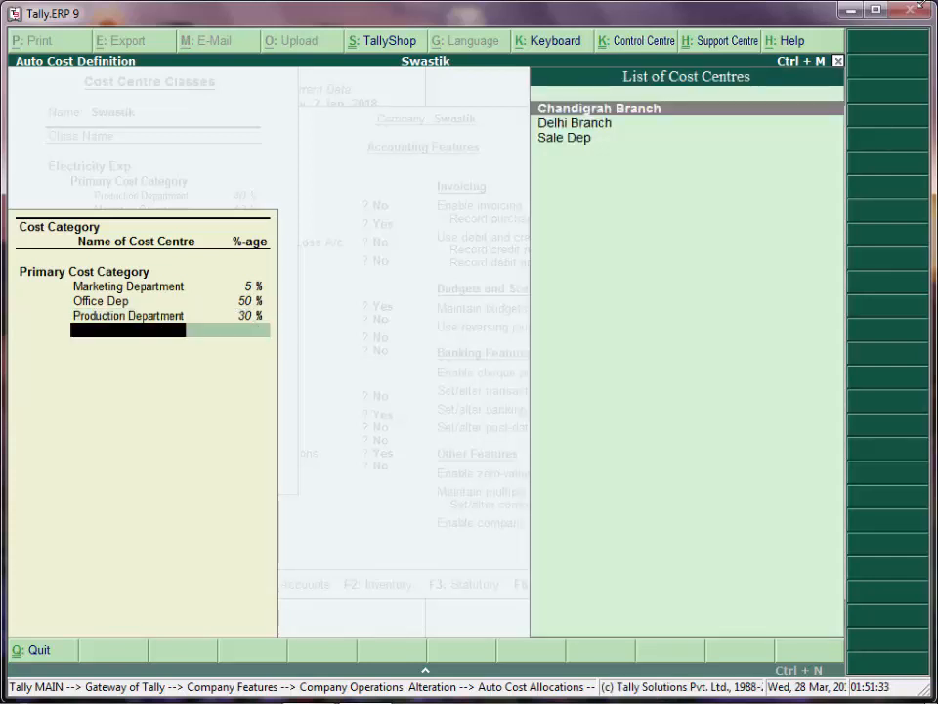
key(Down)
key(Down)
key(Return)
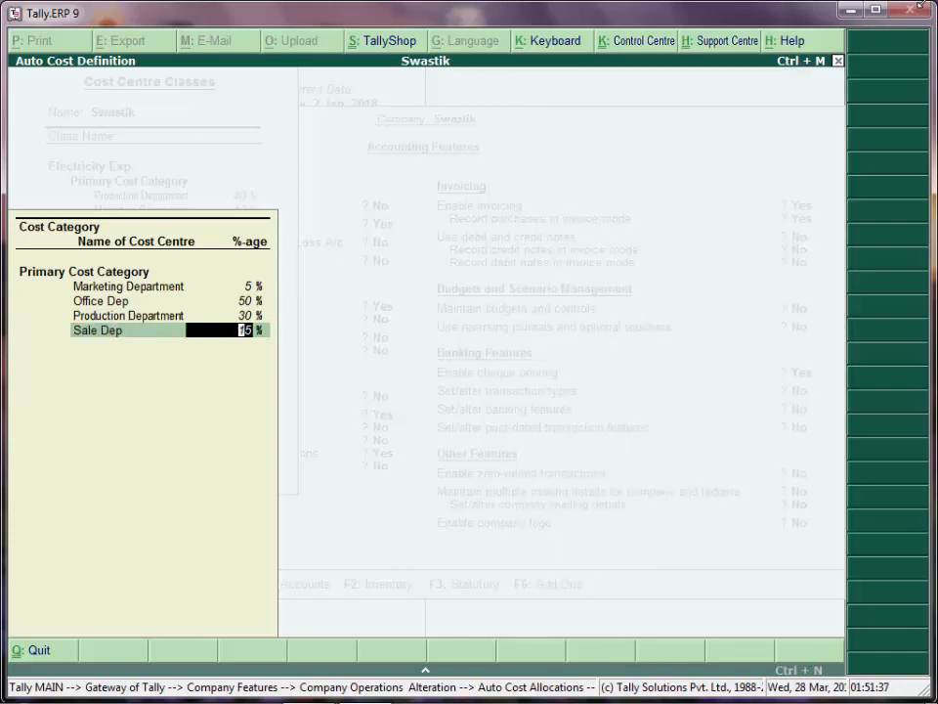
key(Return)
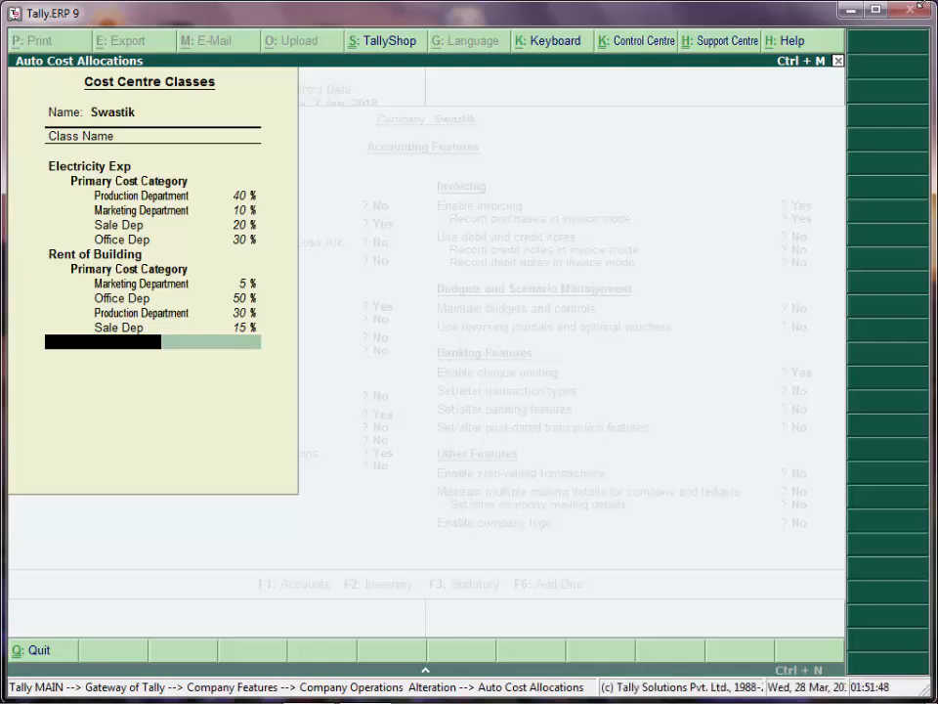
key(Return)
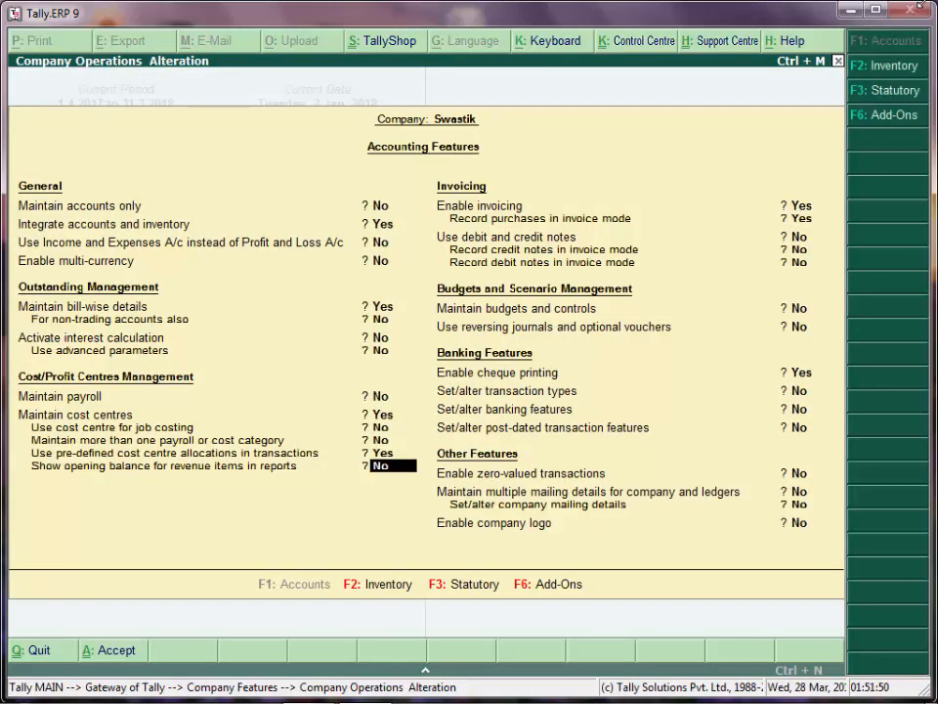
Keep the remaining accounting features as they are and save the company's accounting features.
key(Return)
key(Return)
key(Return)
key(Return)
key(Return)
key(Return)
key(Return)
key(Return)
key(Return)
key(Return)
key(Return)
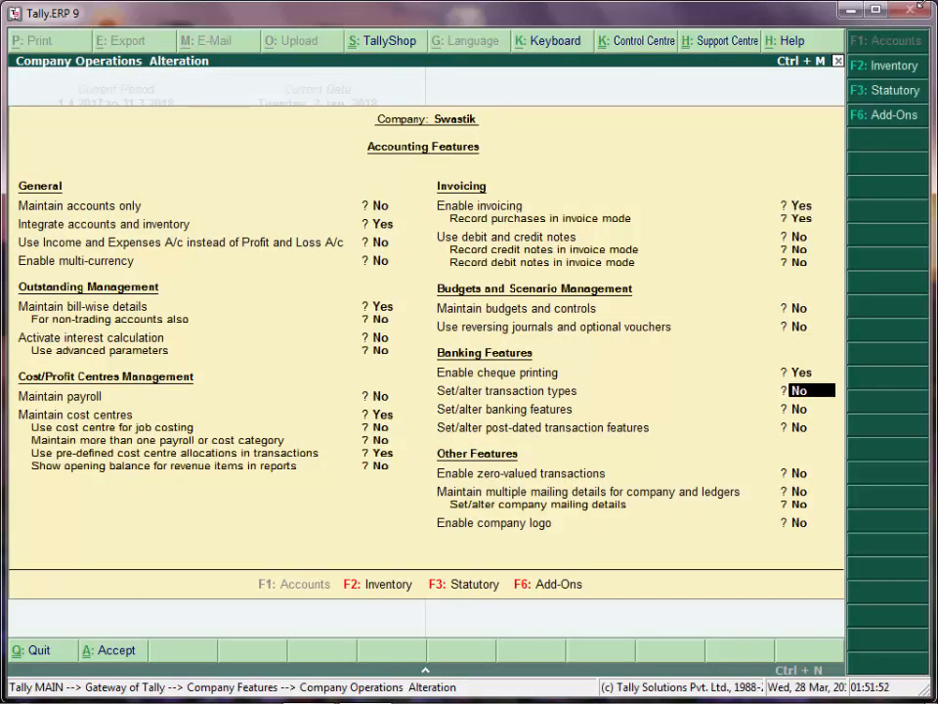
key(ctrl+a)
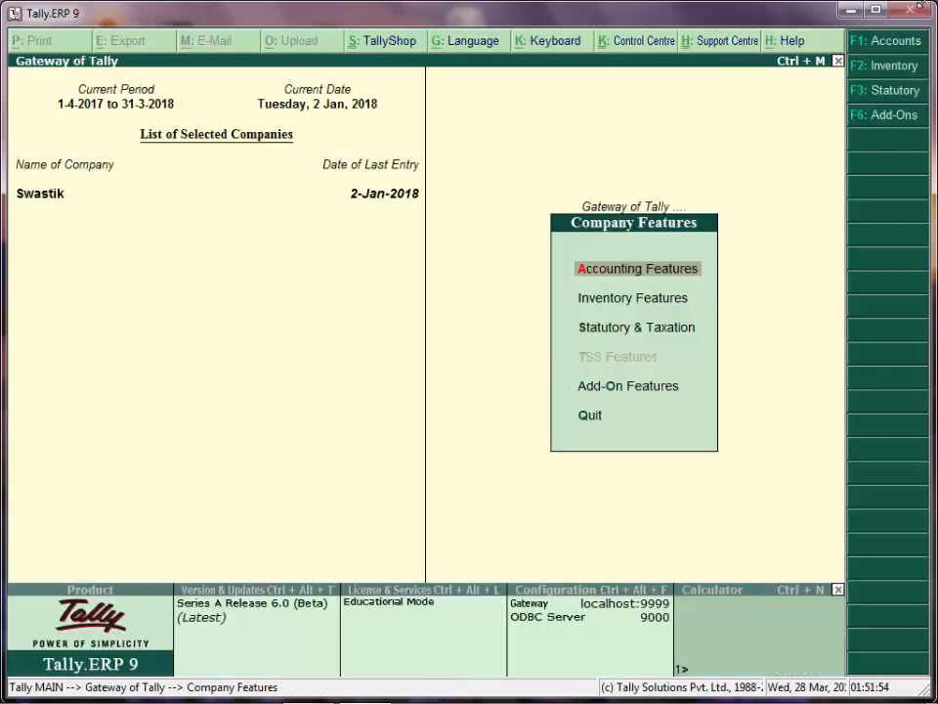
Return to the Gateway of Tally and open a new payment voucher.
key(Escape)
key(Up)
key(Up)
key(Up)
key(Up)
key(Up)
key(Up)
key(Up)
key(Up)
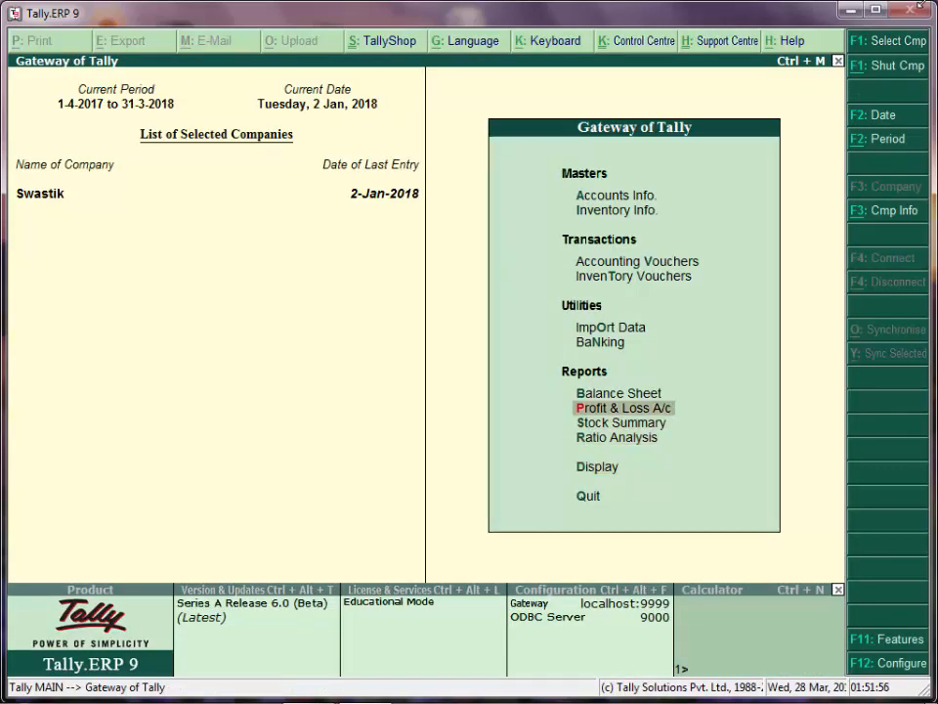
key(Return)
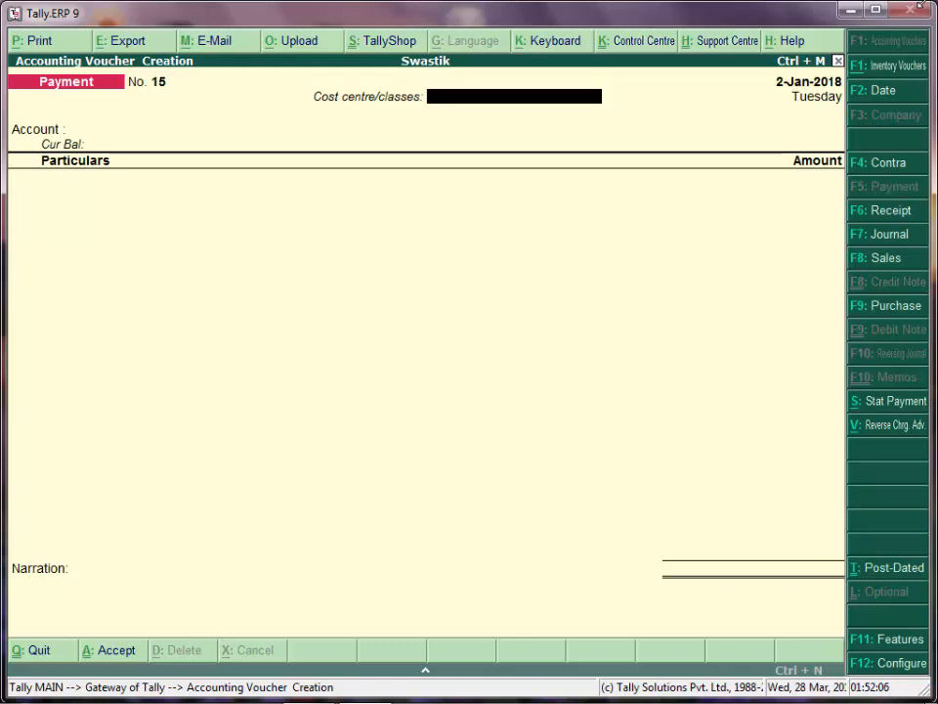
Assign the Rent of Building cost centre class to the payment voucher.
text(C)
key(BackSpace)
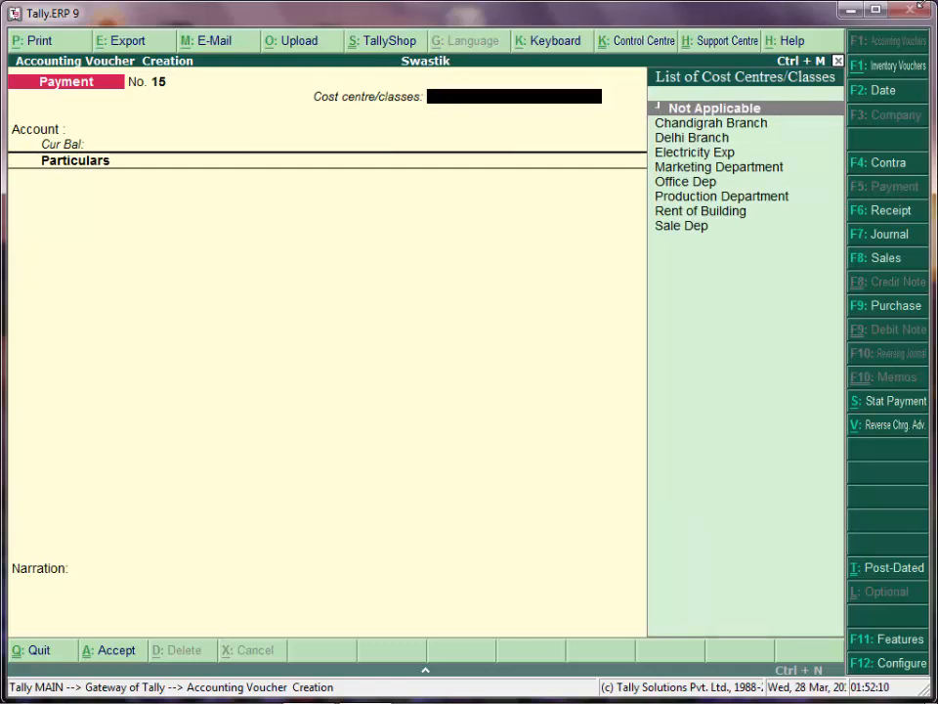
key(Down)
key(Down)
key(Down)
key(Down)
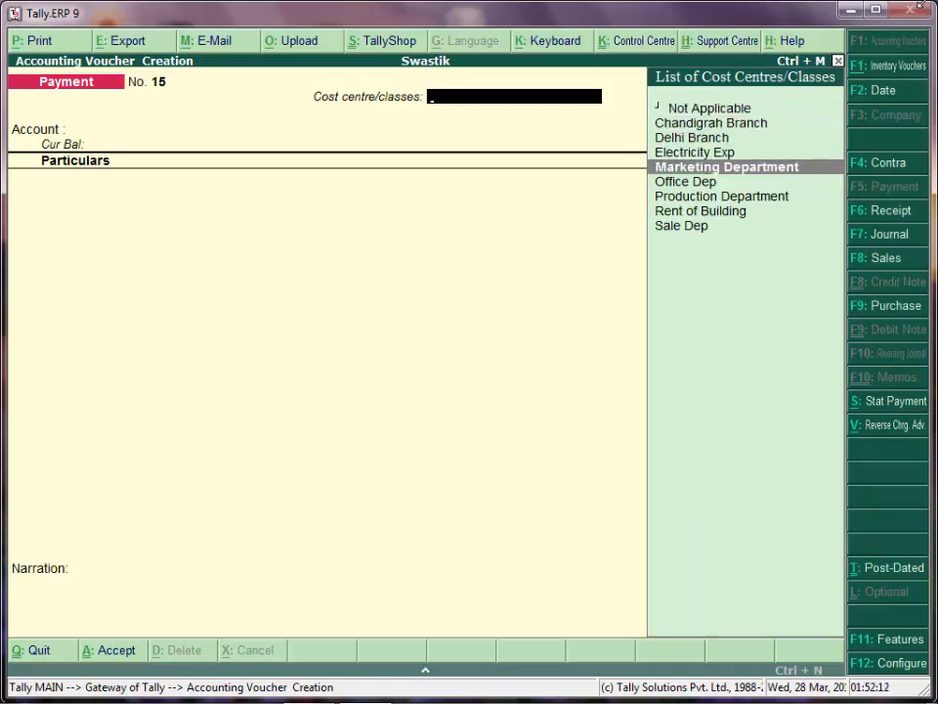
key(Down)
key(Down)
key(Down)
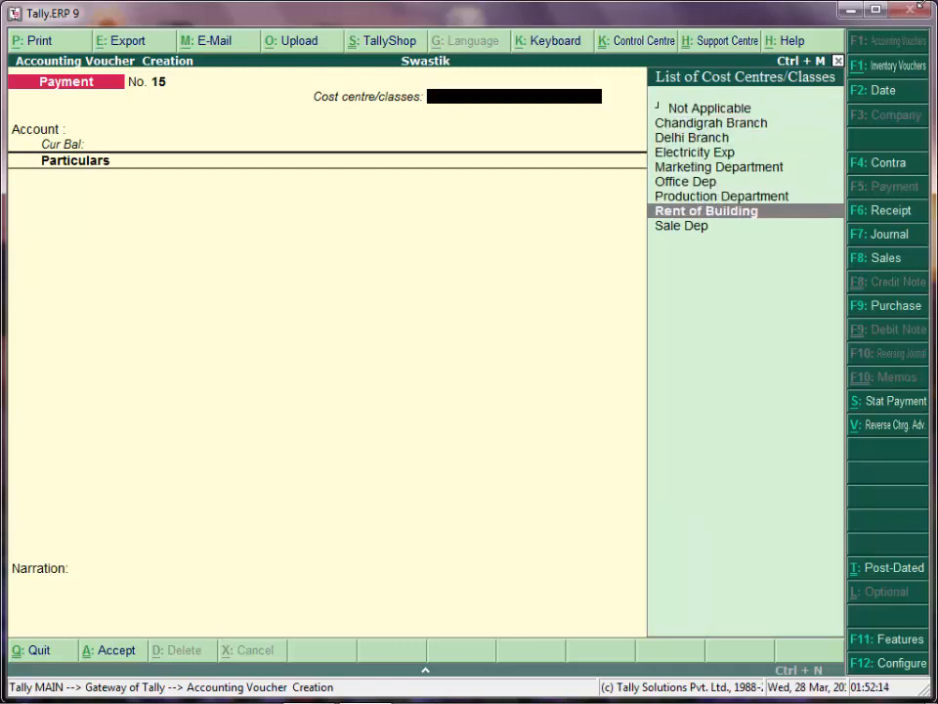
key(Up)
key(Up)
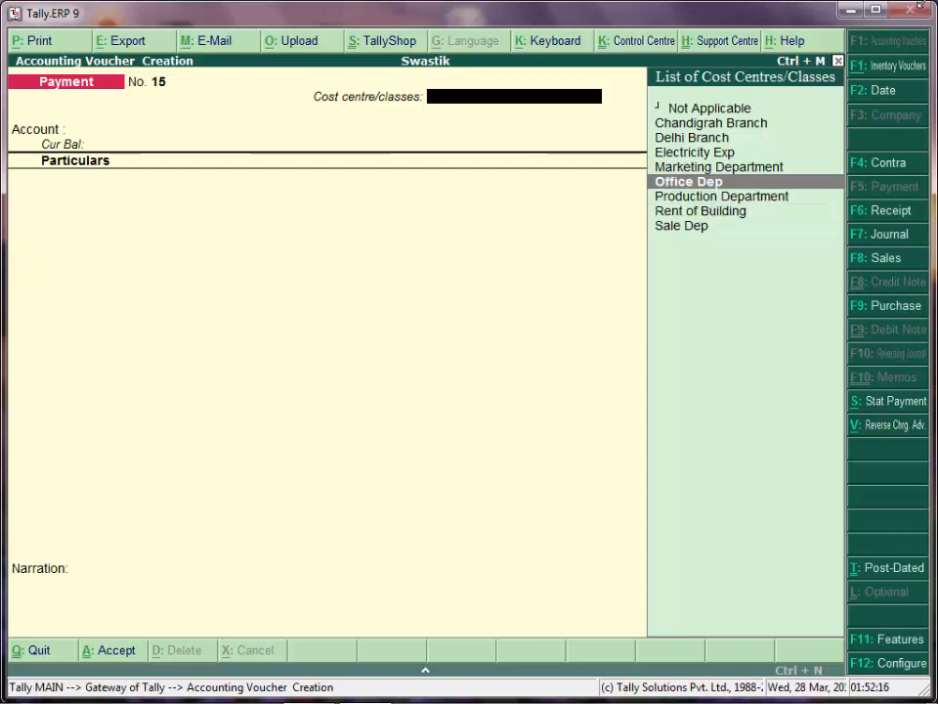
key(Up)
key(Up)
key(Down)
key(Down)
key(Down)
key(Down)
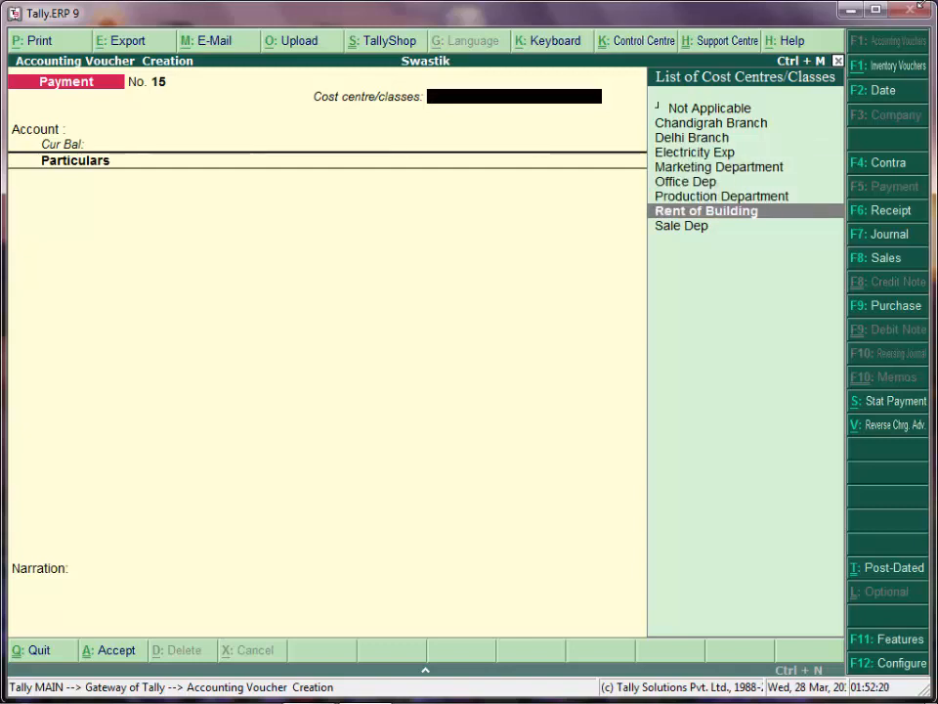
key(Return)
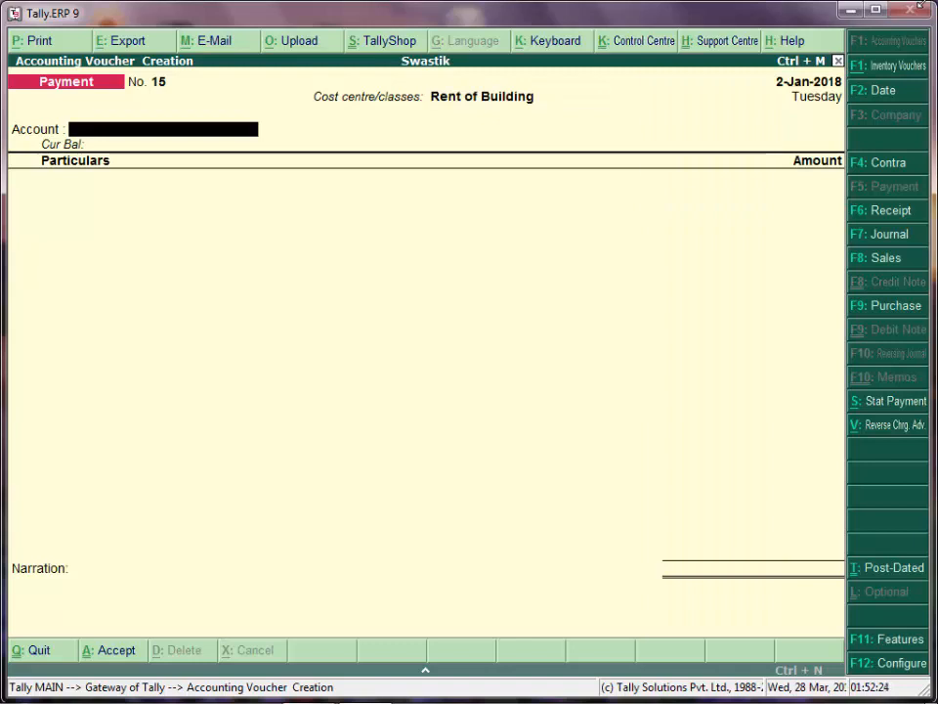
Pay from Bank Account and enter Rent Paid Account with an amount of 50,000.
text(C)
key(Up)
key(Return)
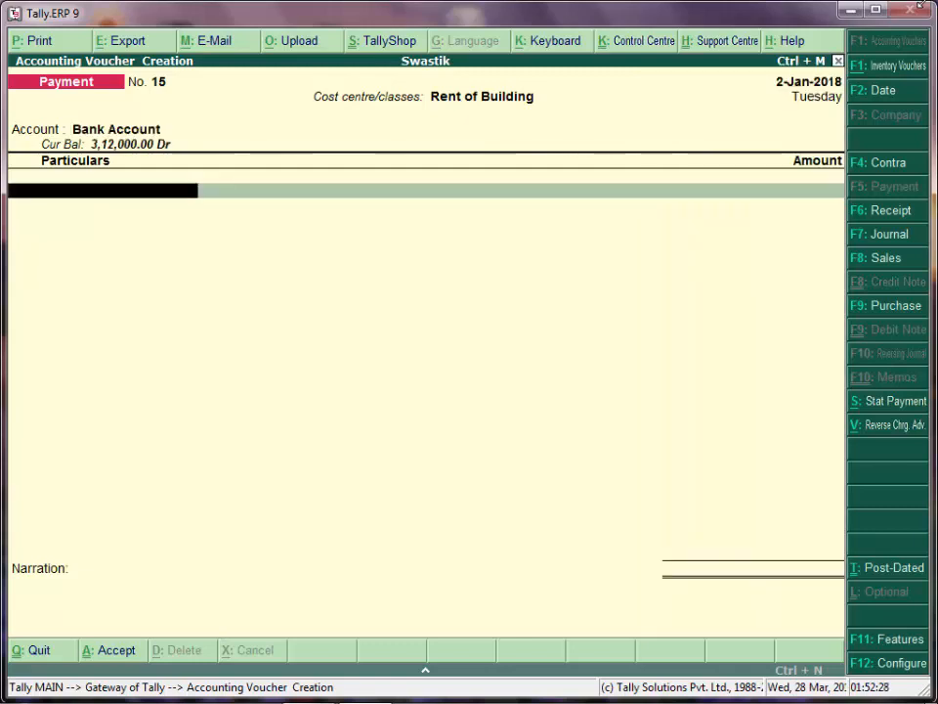
text(R)
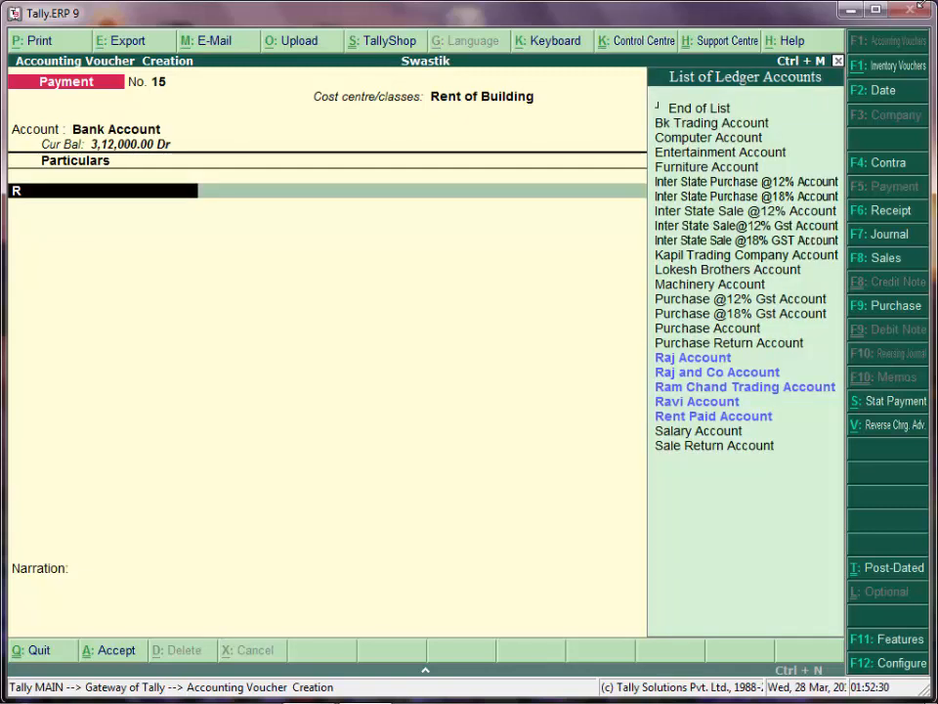
click(745, 386)
click(713, 416)
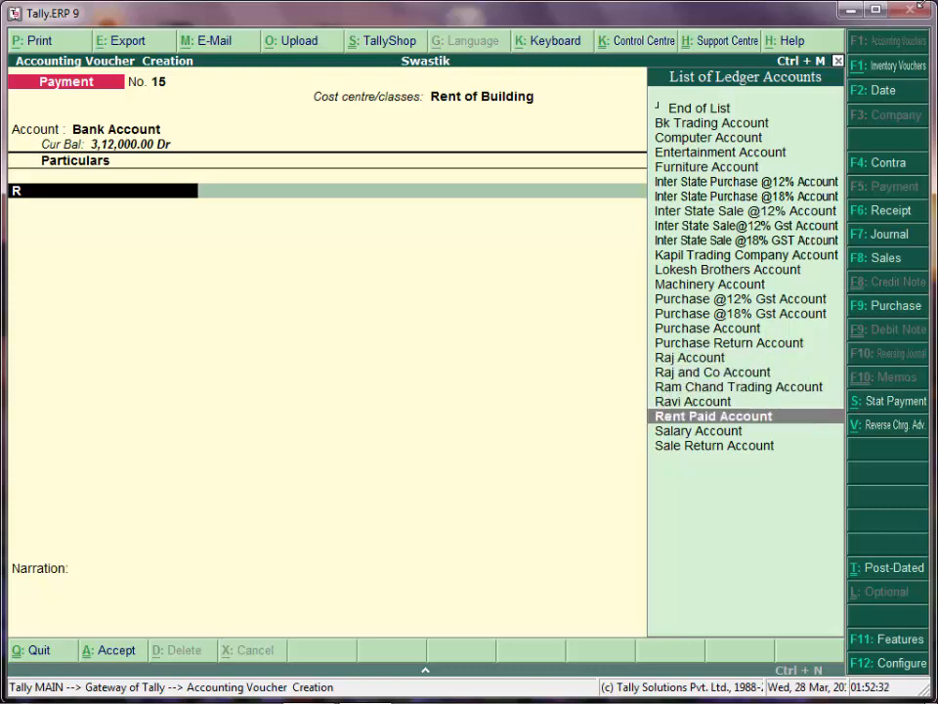
key(Return)
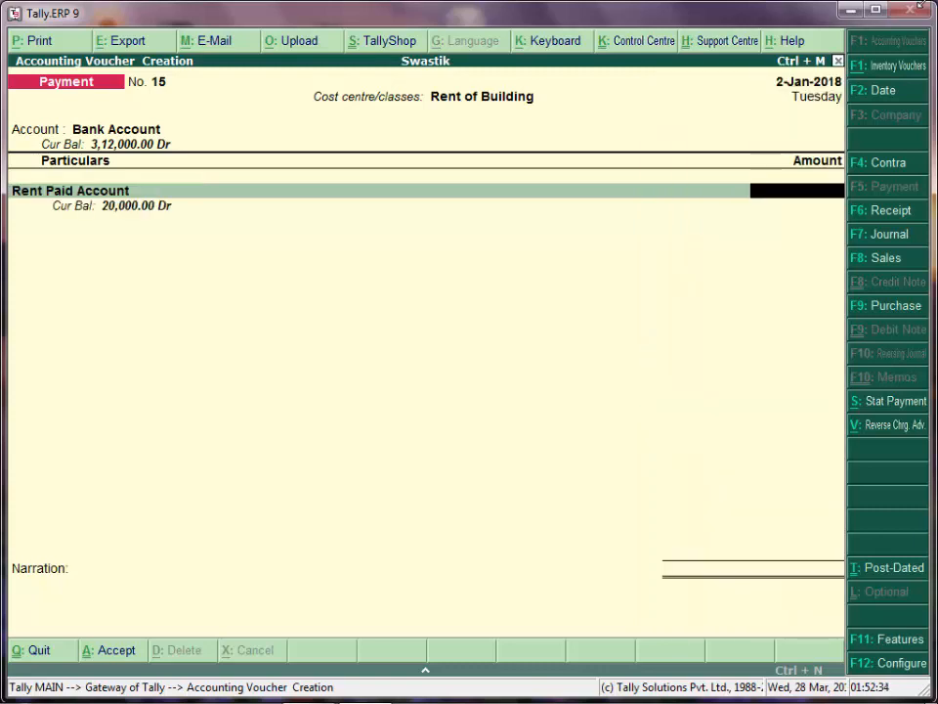
text(50000)
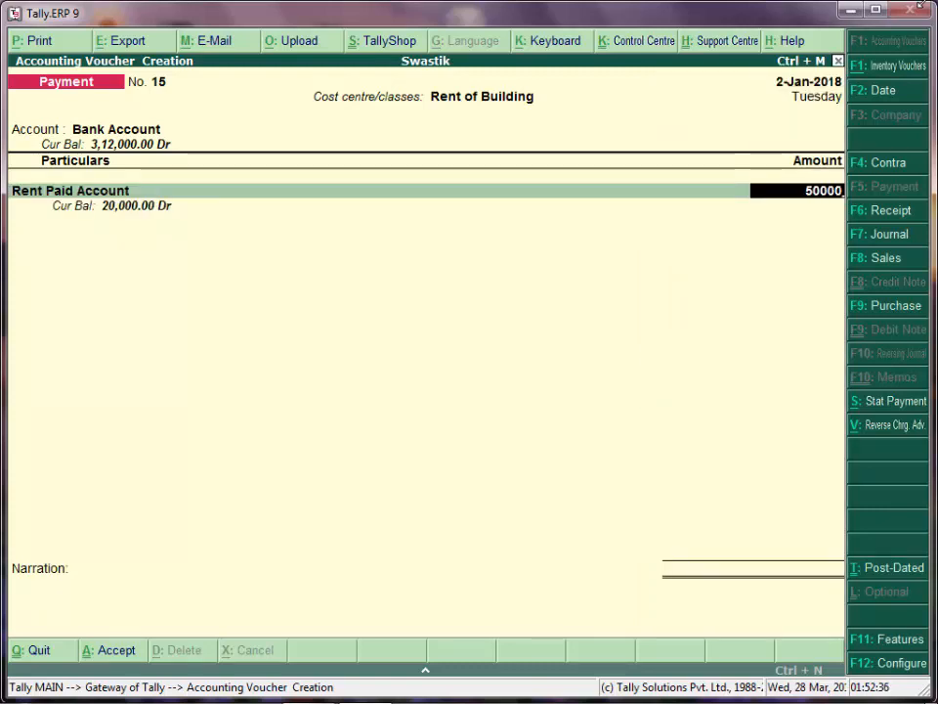
key(Return)
key(Return)
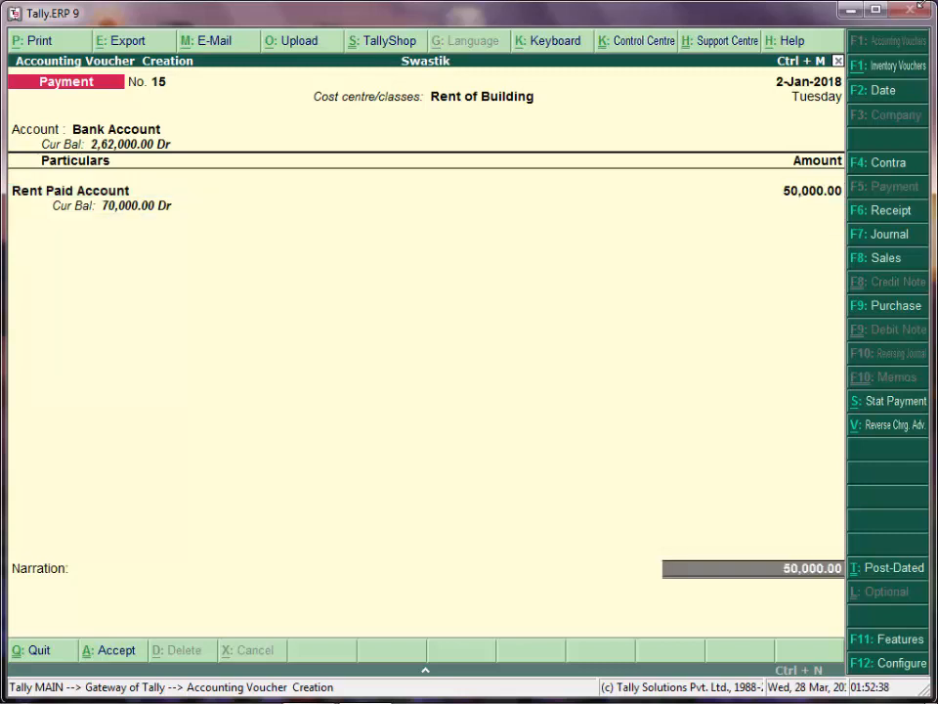
Allocate the 50,000 as a Cheque with cheque range Not Applicable and A/c Payee crossing, and save the rent voucher.
key(Return)
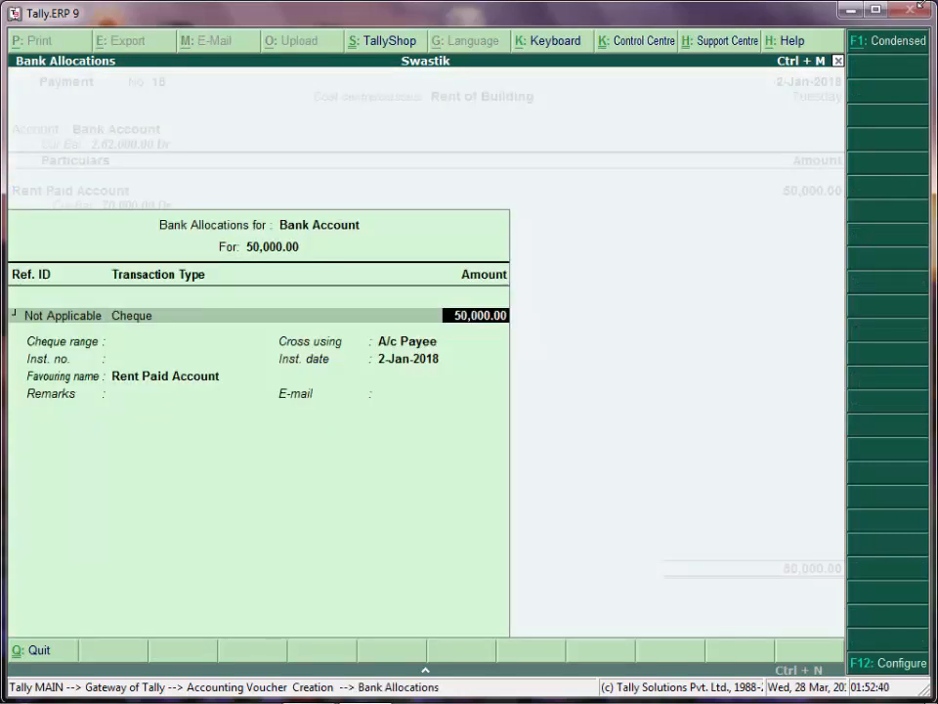
key(BackSpace)
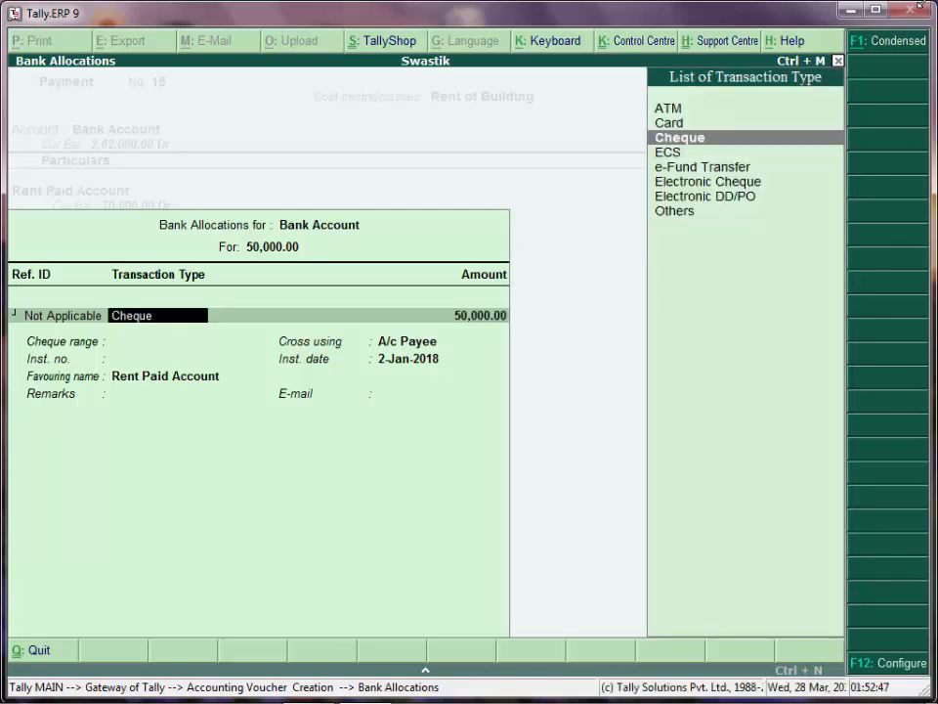
key(Return)
key(Return)
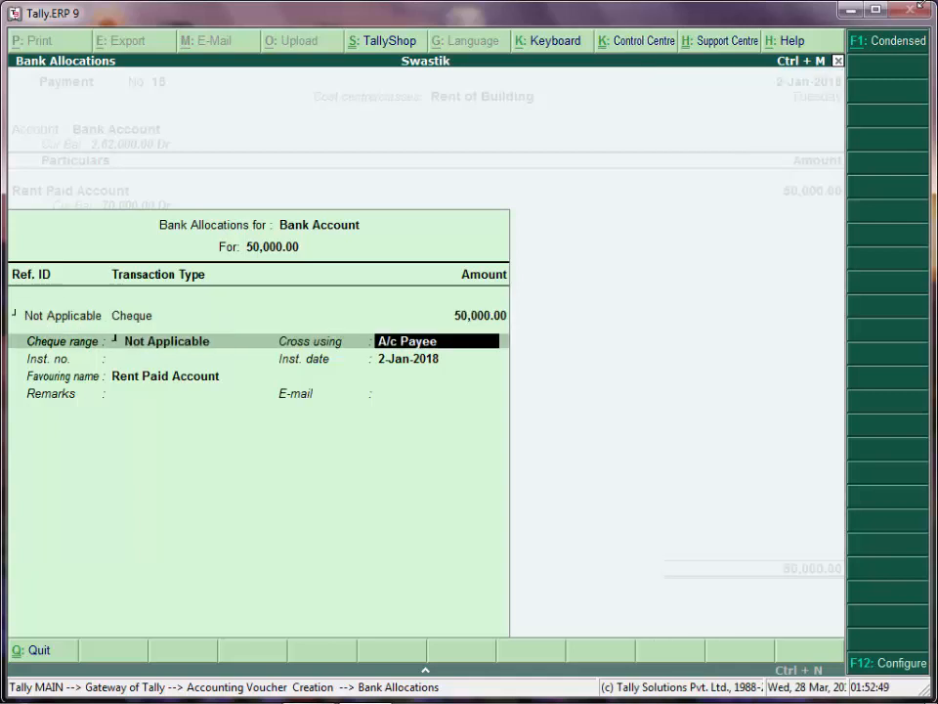
key(Return)
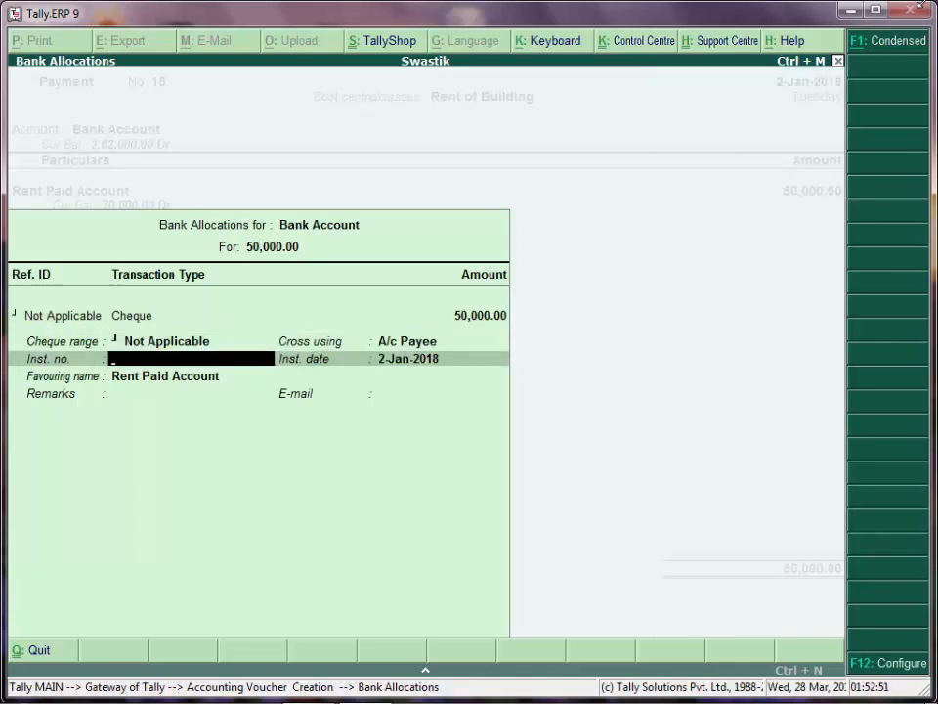
key(BackSpace)
key(BackSpace)
key(BackSpace)
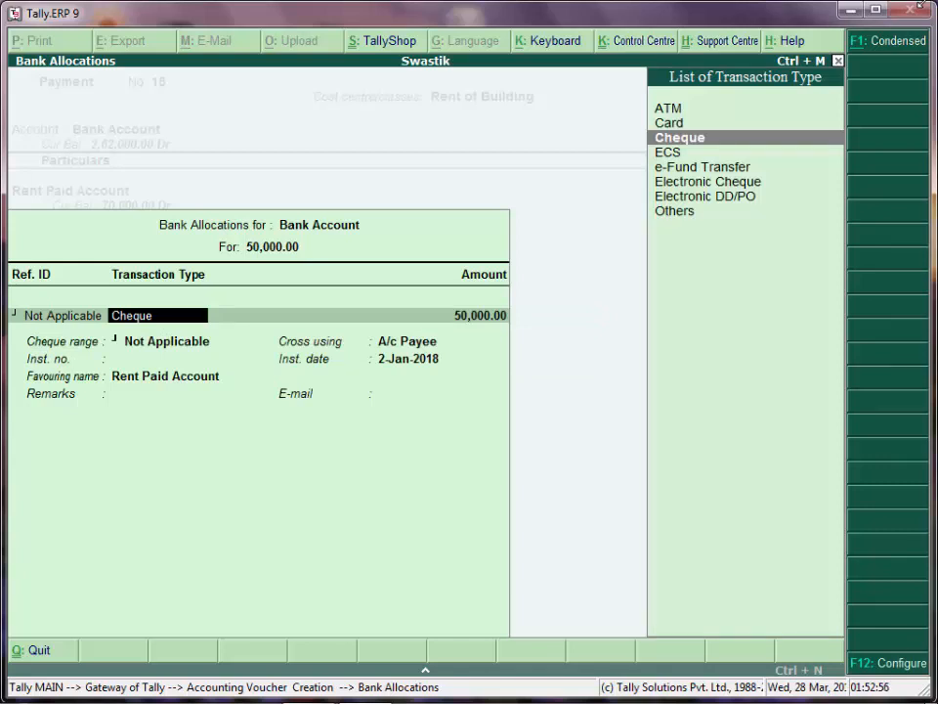
key(Return)
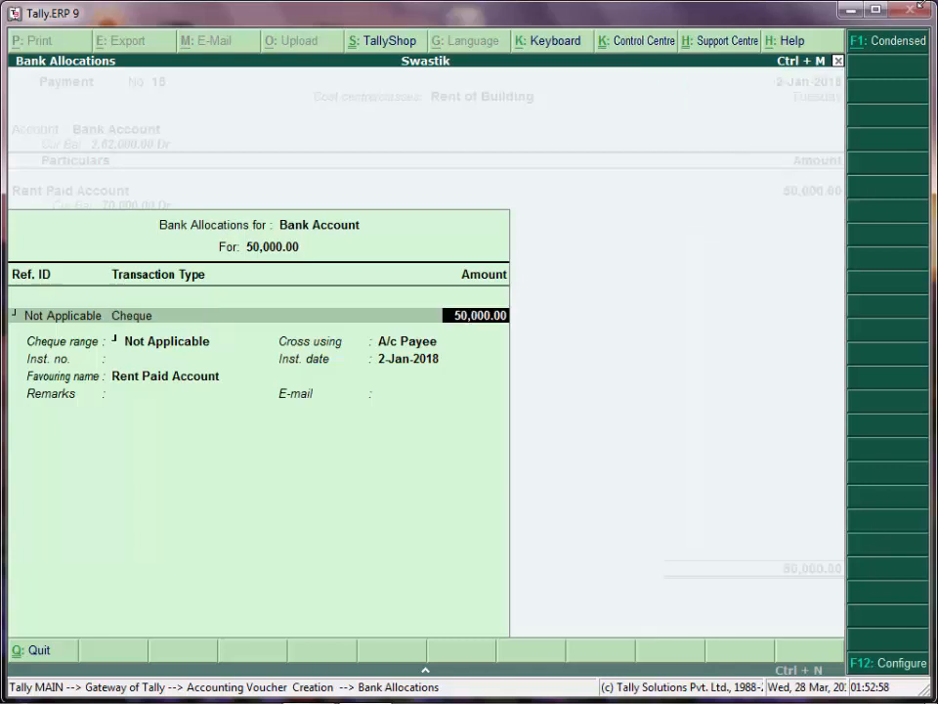
key(Return)
key(Return)
key(Return)
key(Return)
key(Return)
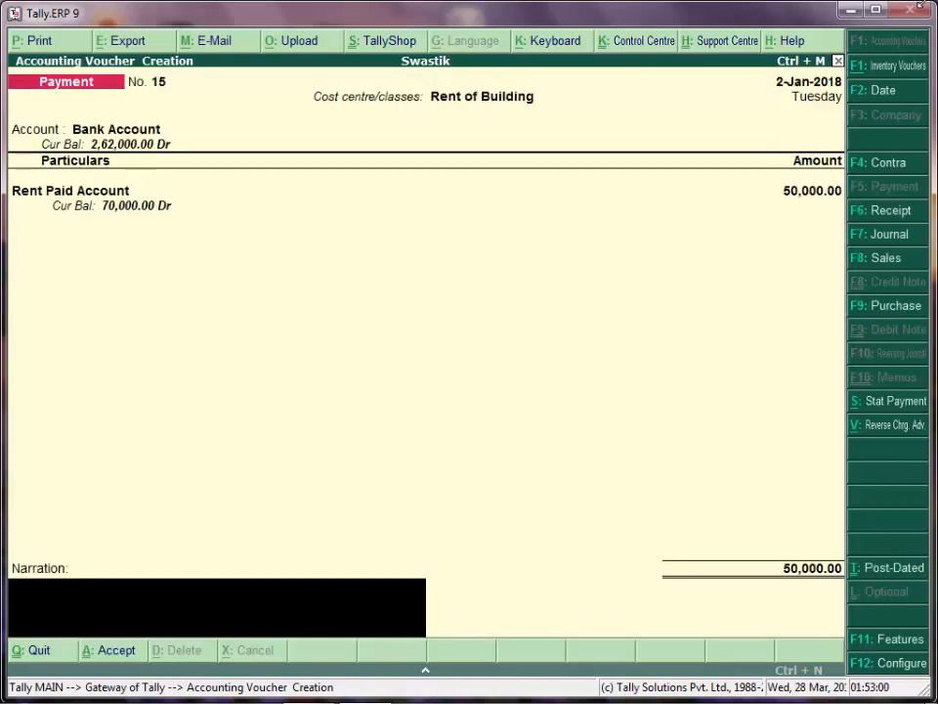
key(Return)
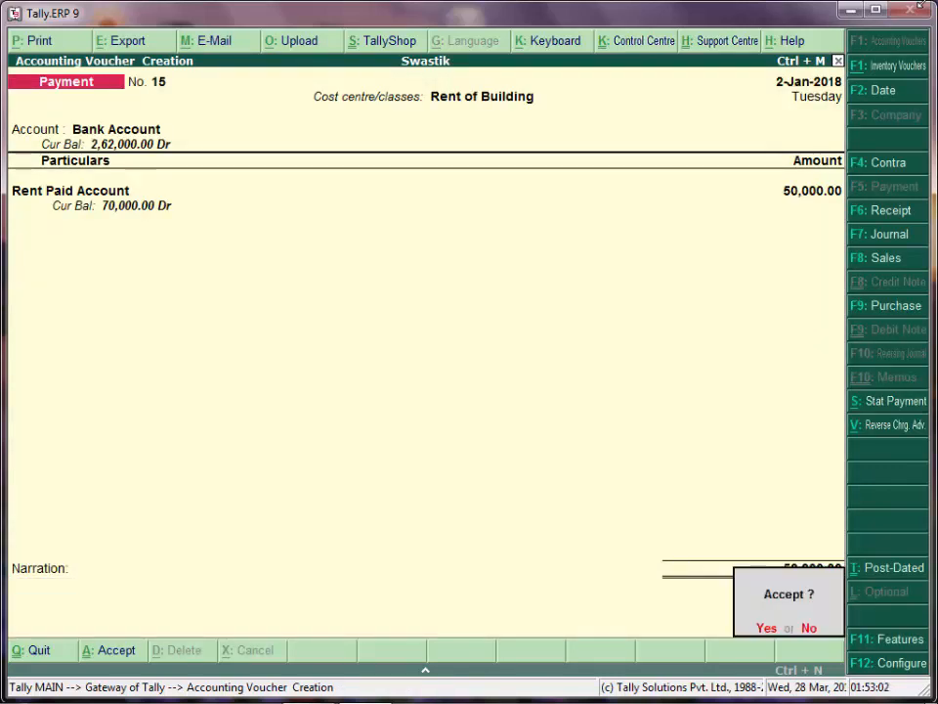
key(Return)
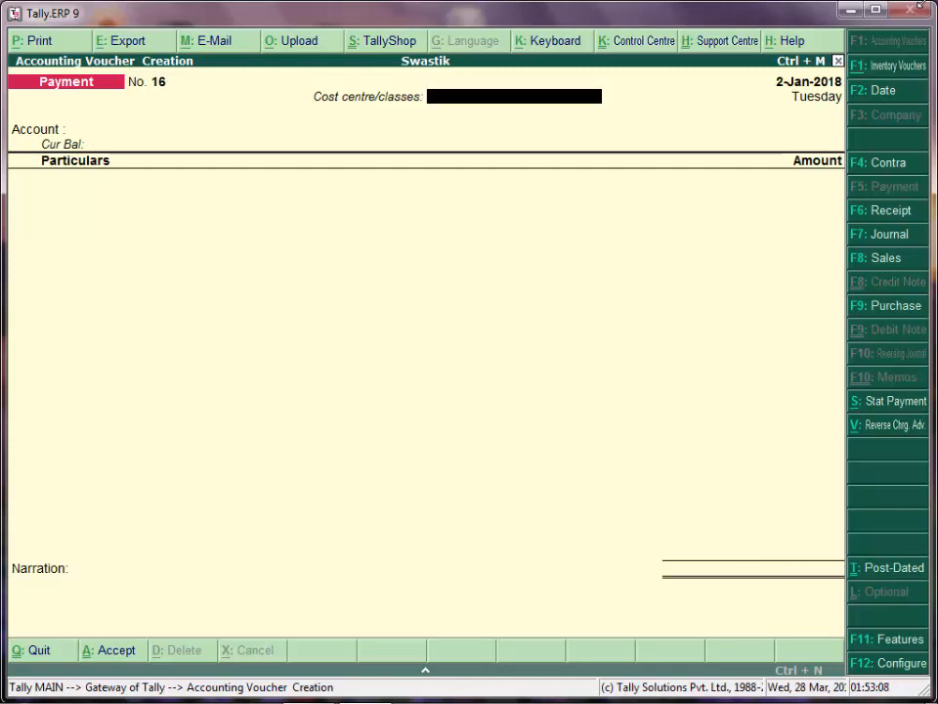
Assign the Electricity Exp class to the new payment voucher and choose Cash as its account.
text(E)
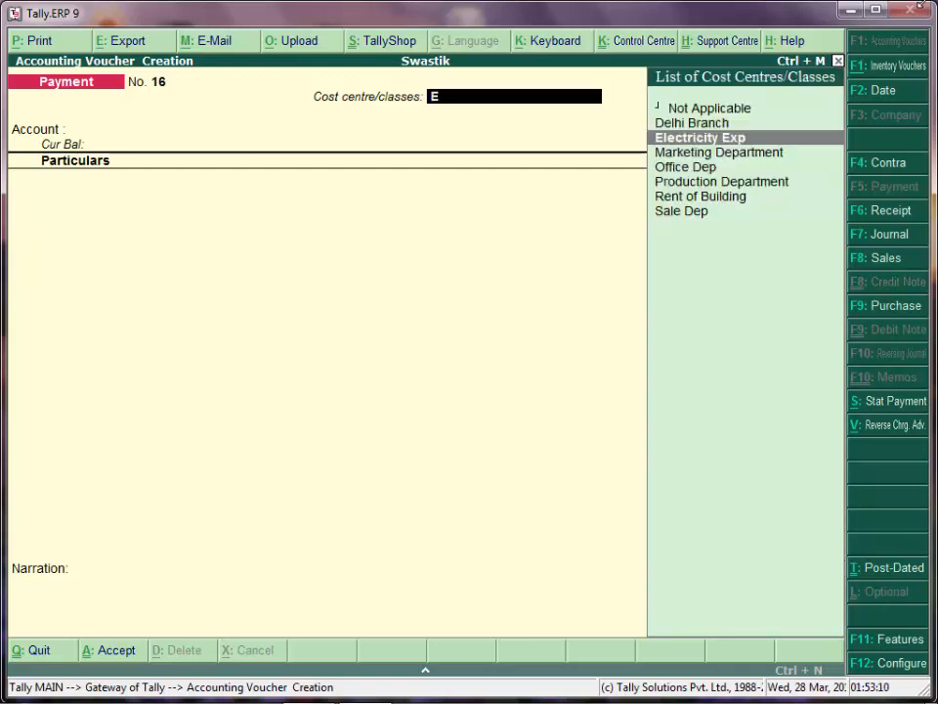
key(Return)
text(C)
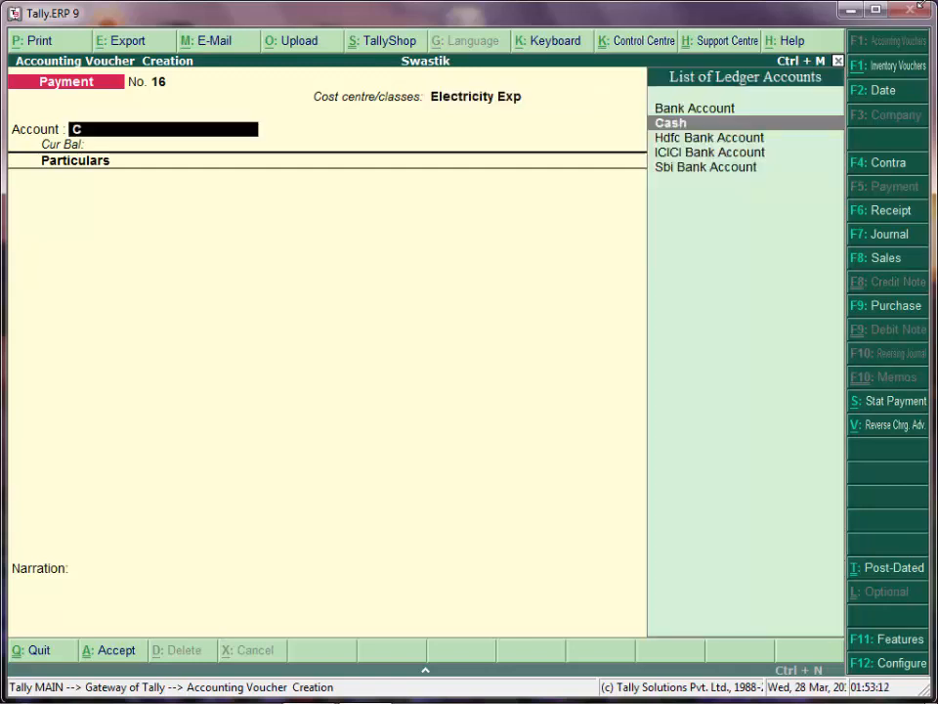
key(Return)
Create a new ledger from the voucher's particulars line and name it Electricity Bill Account.
text(S)
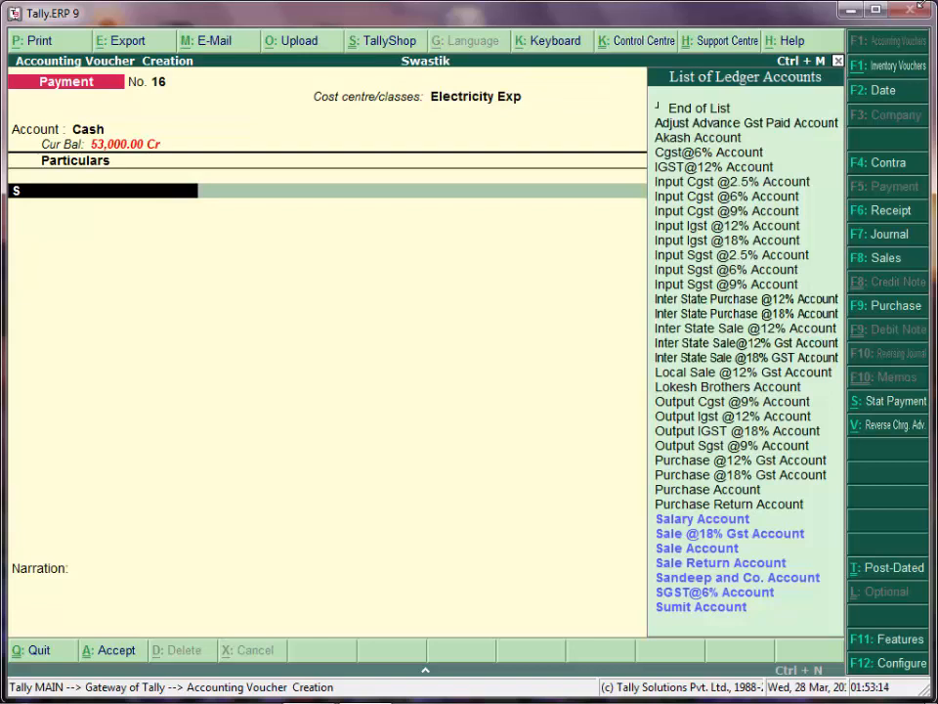
key(BackSpace)
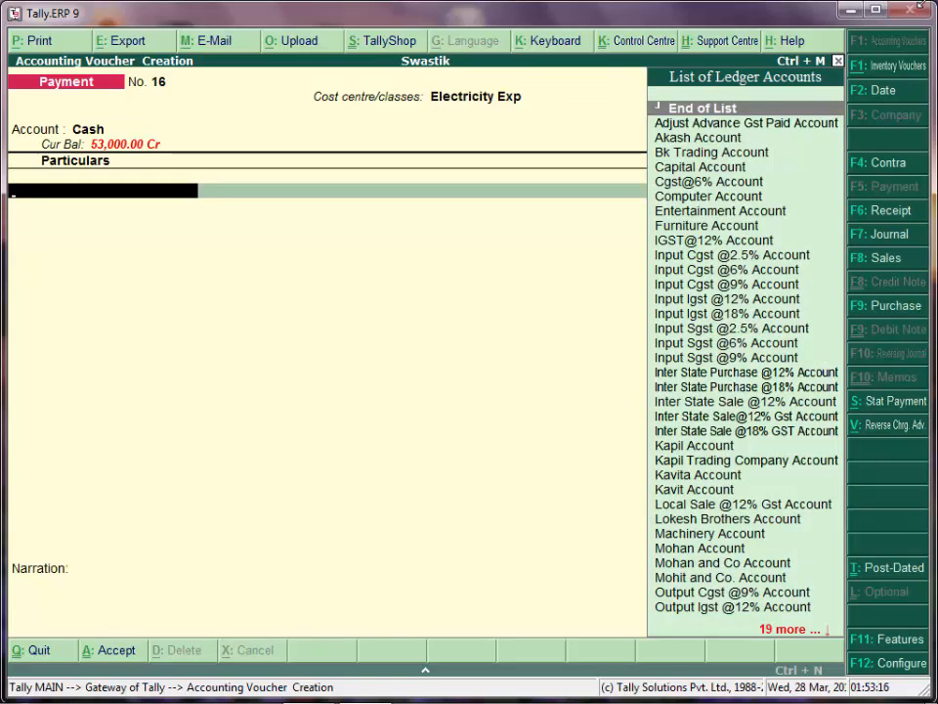
key(alt+c)
text(Elec)
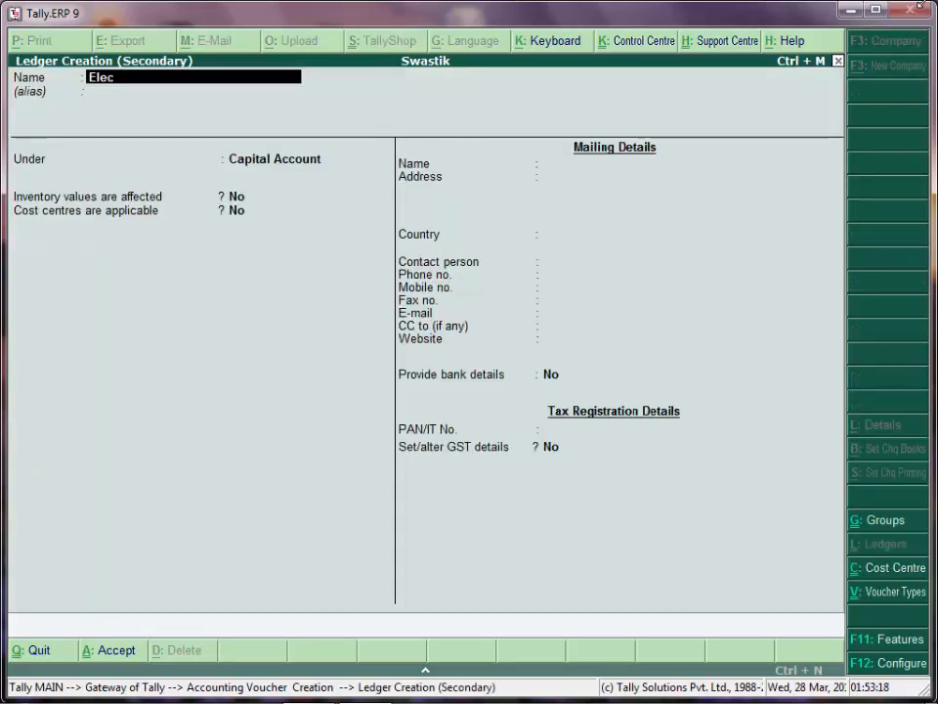
text(tricity Bill)
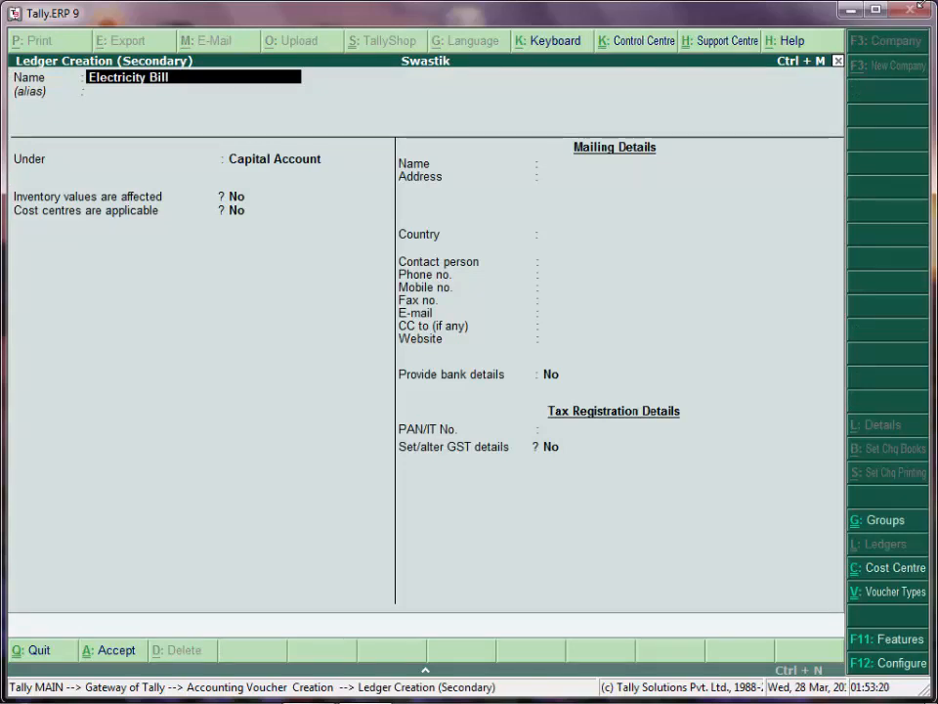
text( Account)
key(Return)
Place the new ledger under Indirect Expenses with cost centres applicable, and save it.
text(In)
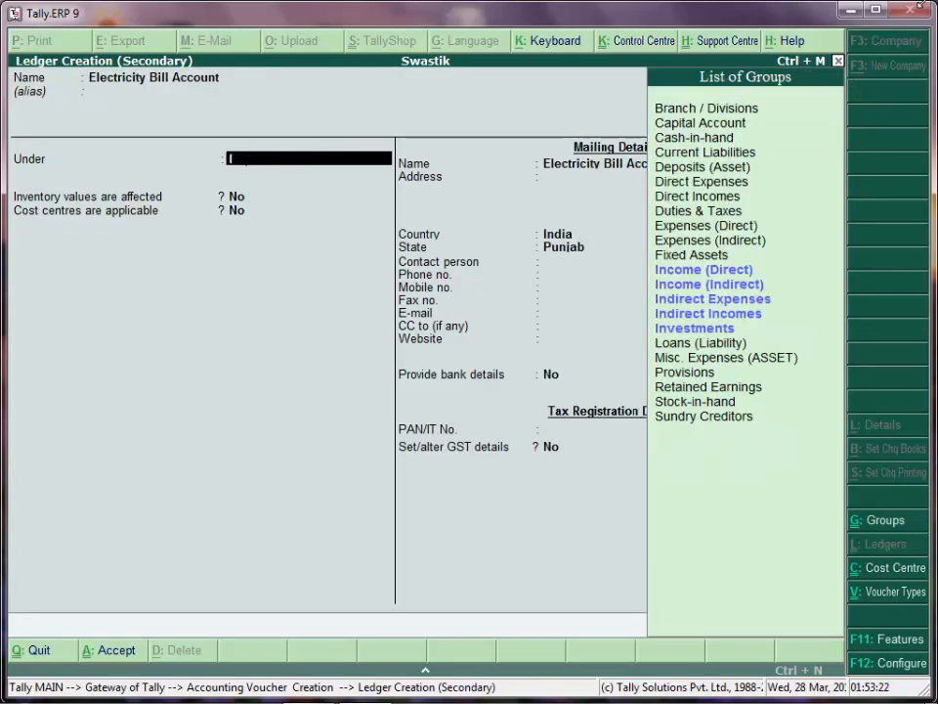
key(Down)
key(Down)
key(Down)
key(Return)
key(Return)
key(Return)
key(Return)
key(Return)
key(Return)
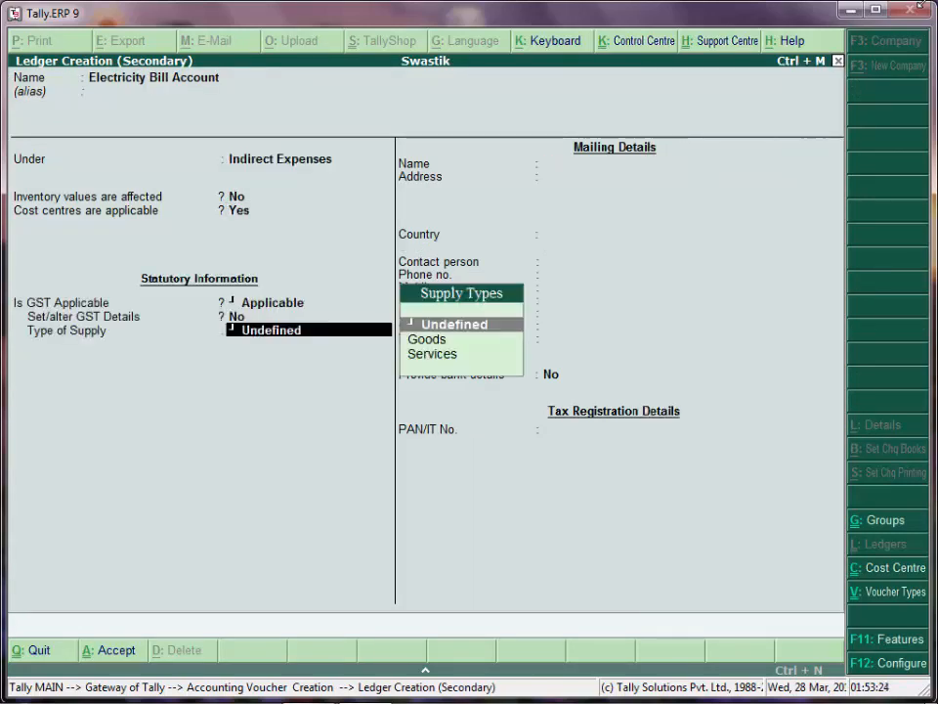
key(ctrl+a)
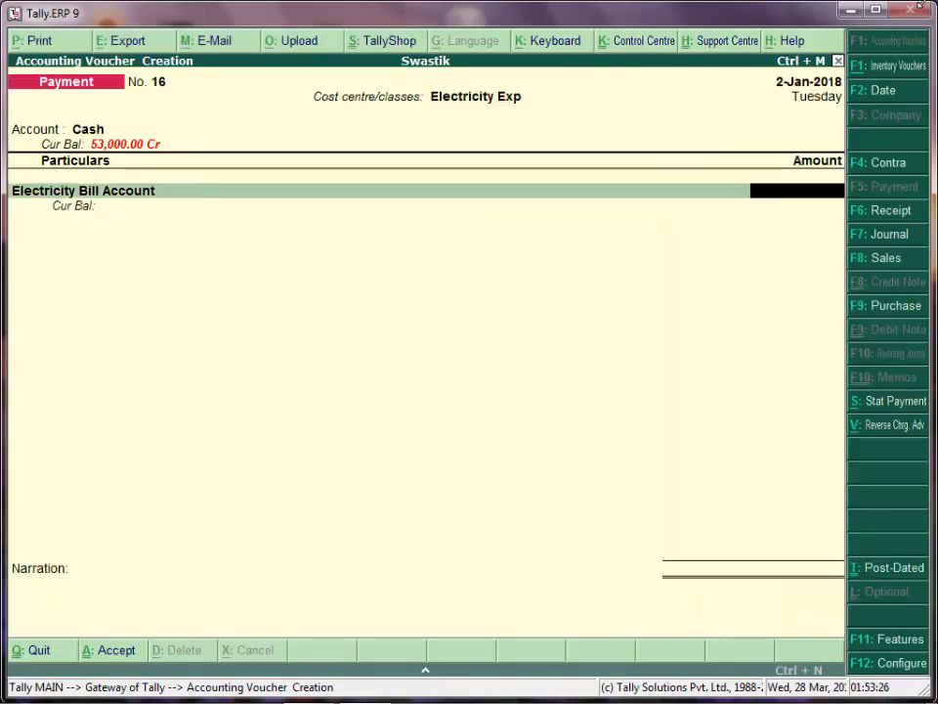
Enter 10,000 for Electricity Bill Account, save the payment voucher, and leave voucher entry.
text(10000)
key(Return)
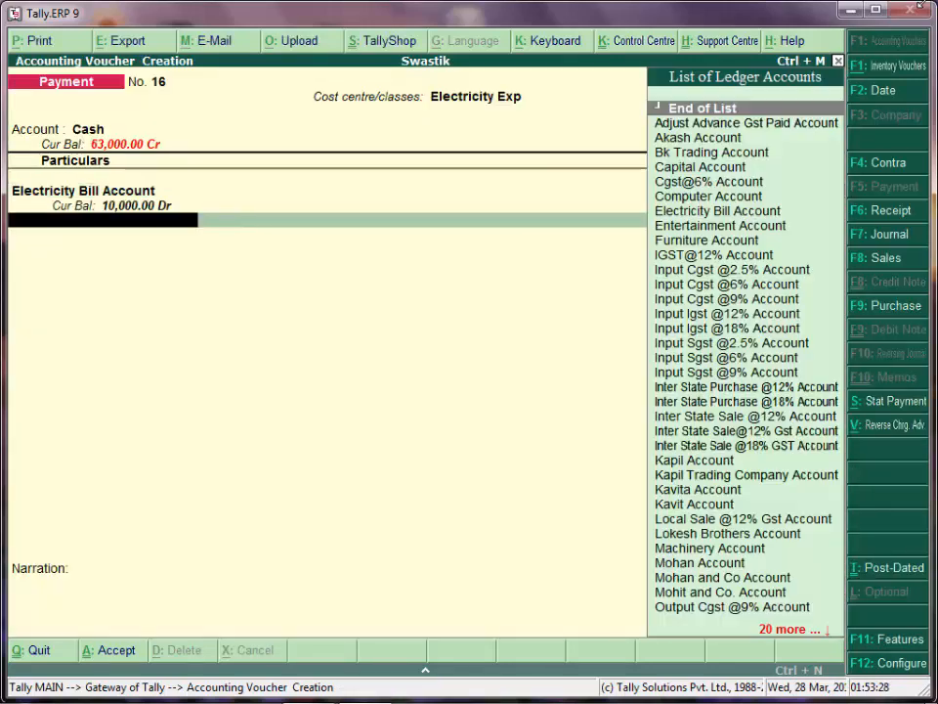
key(Return)
key(Return)
key(Return)
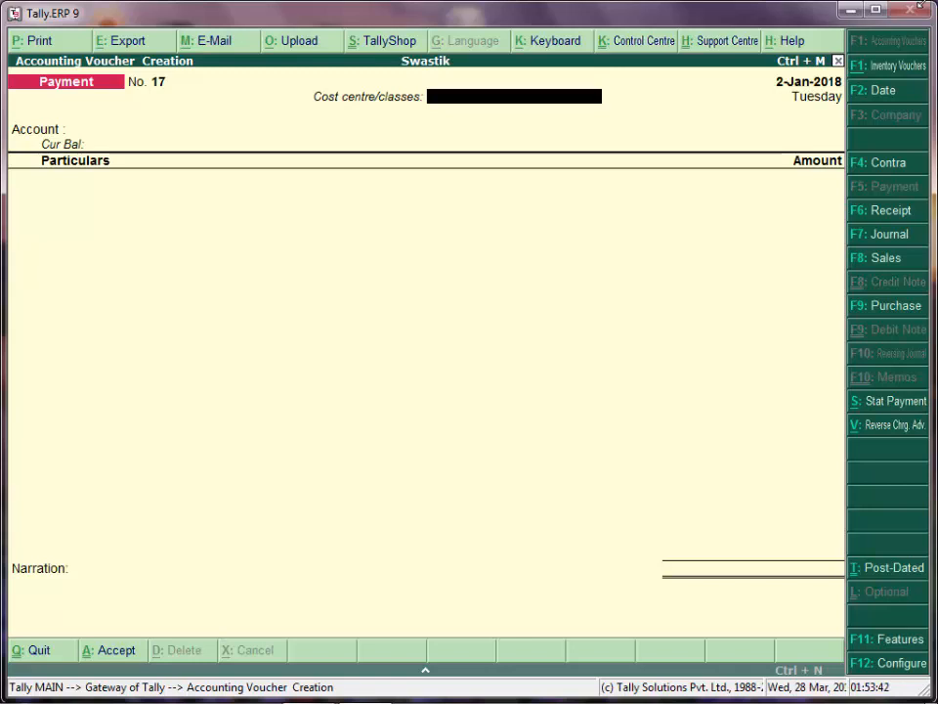
key(Escape)
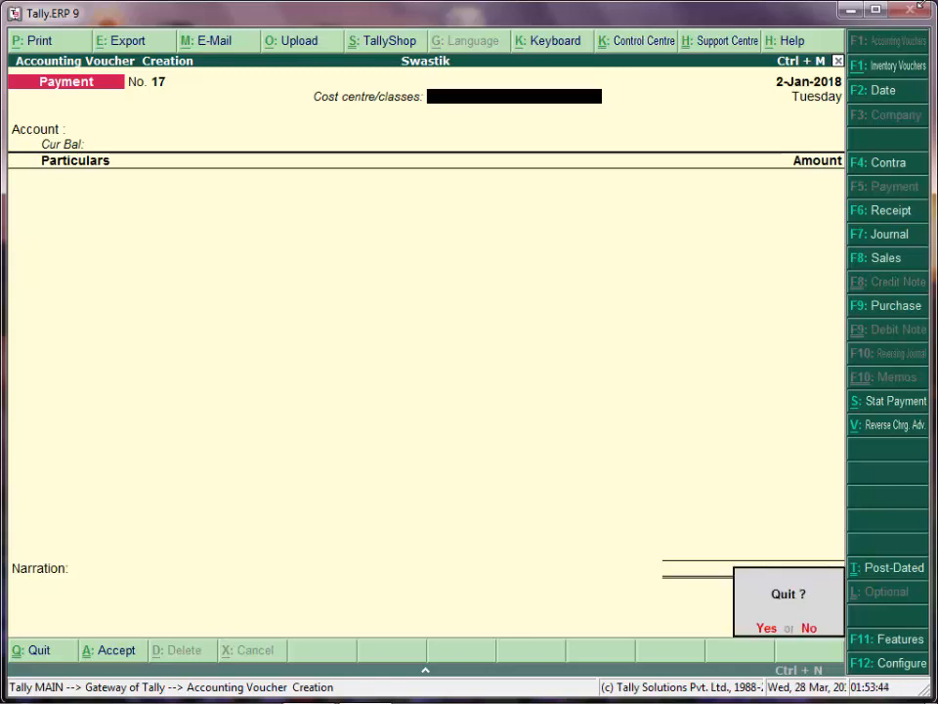
key(y)
Open the Cost Centres reports within the Statements of Accounts display.
key(Down)
key(Down)
key(Down)
key(Down)
key(Down)
key(Down)
key(Down)
key(Down)
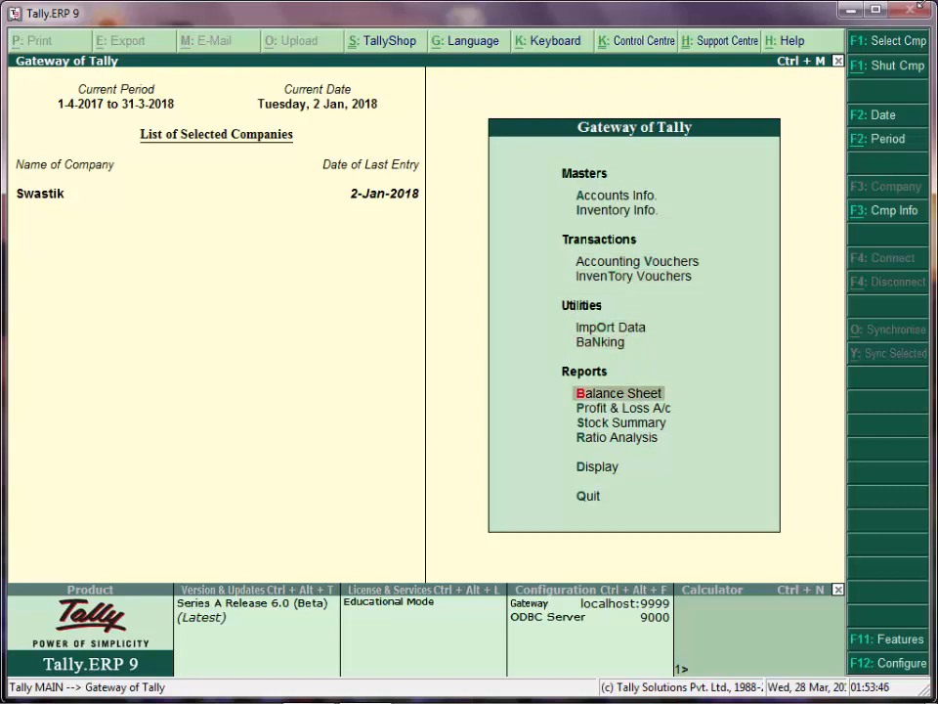
key(Return)
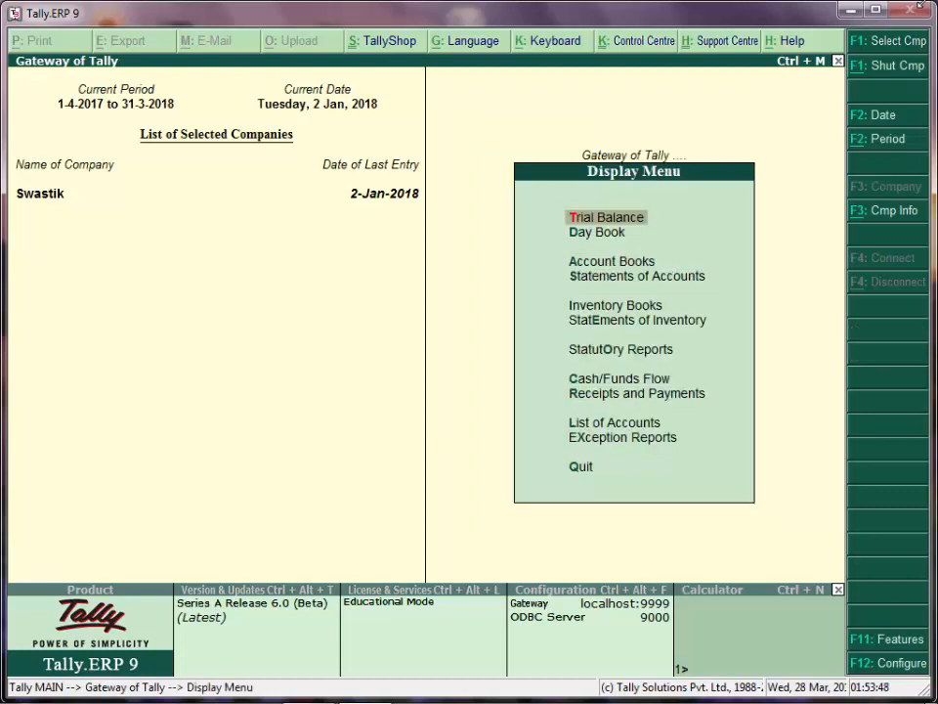
key(Down)
key(Down)
key(Down)
key(Return)
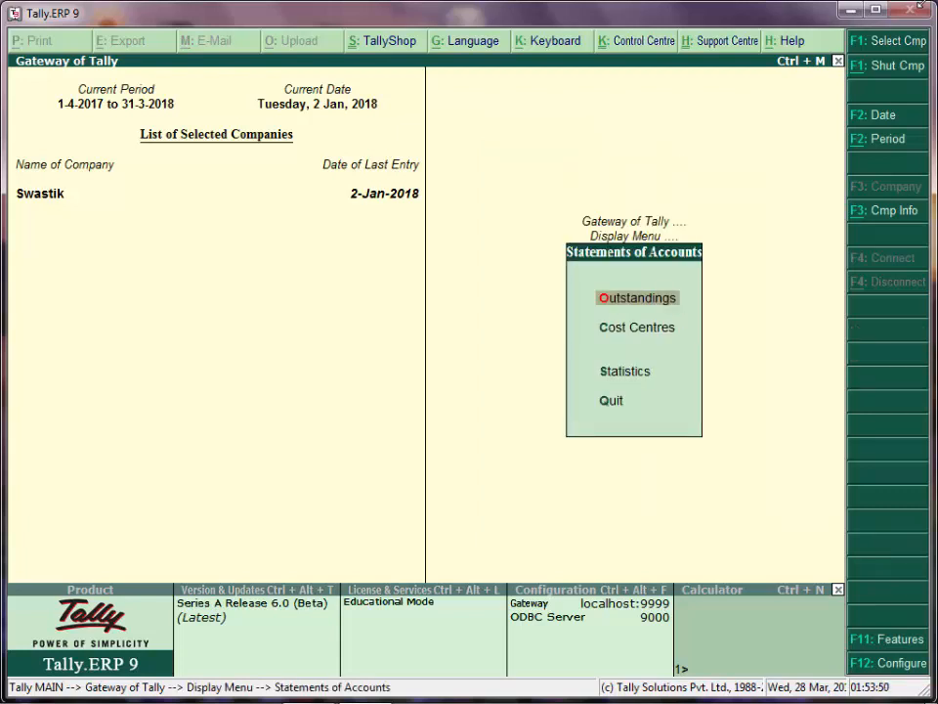
key(Down)
key(Return)
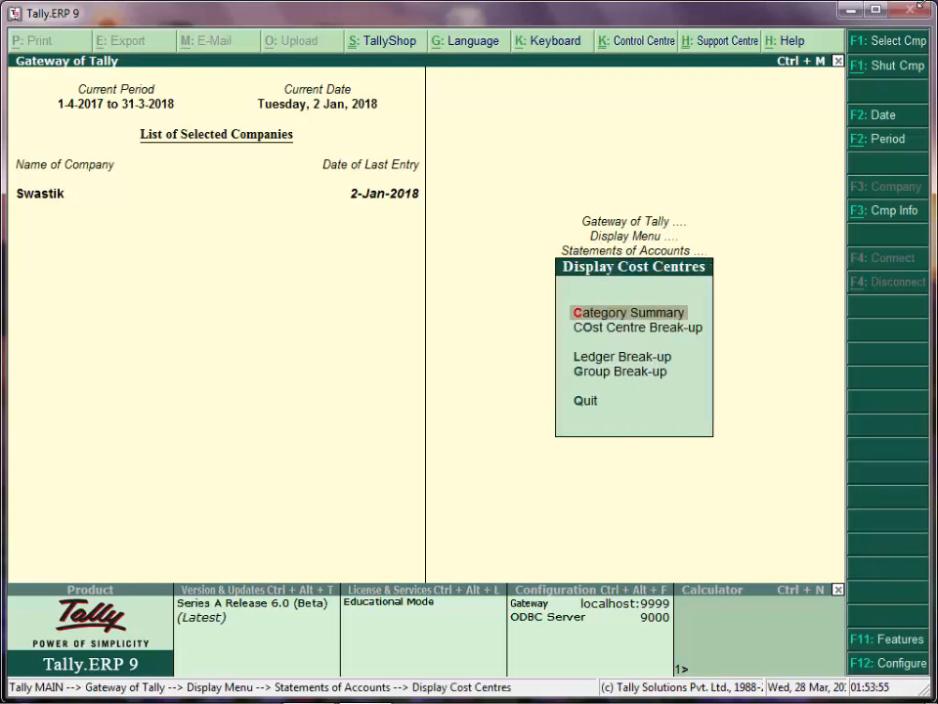
Examine each department's amounts in the cost centre Category Summary, and close the report.
key(Down)
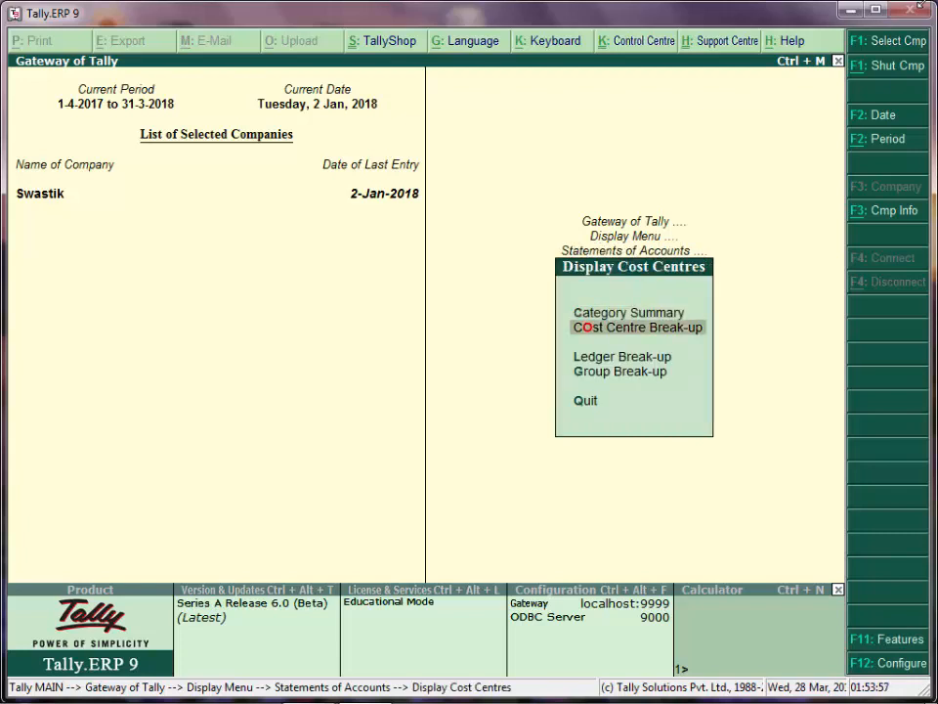
key(Up)
key(Return)
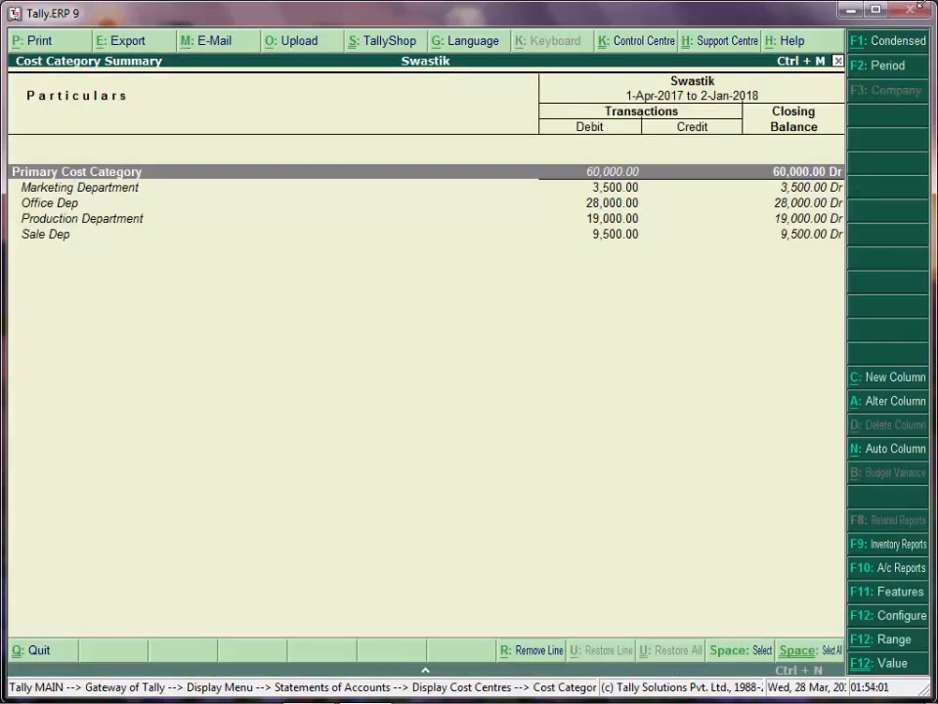
key(Down)
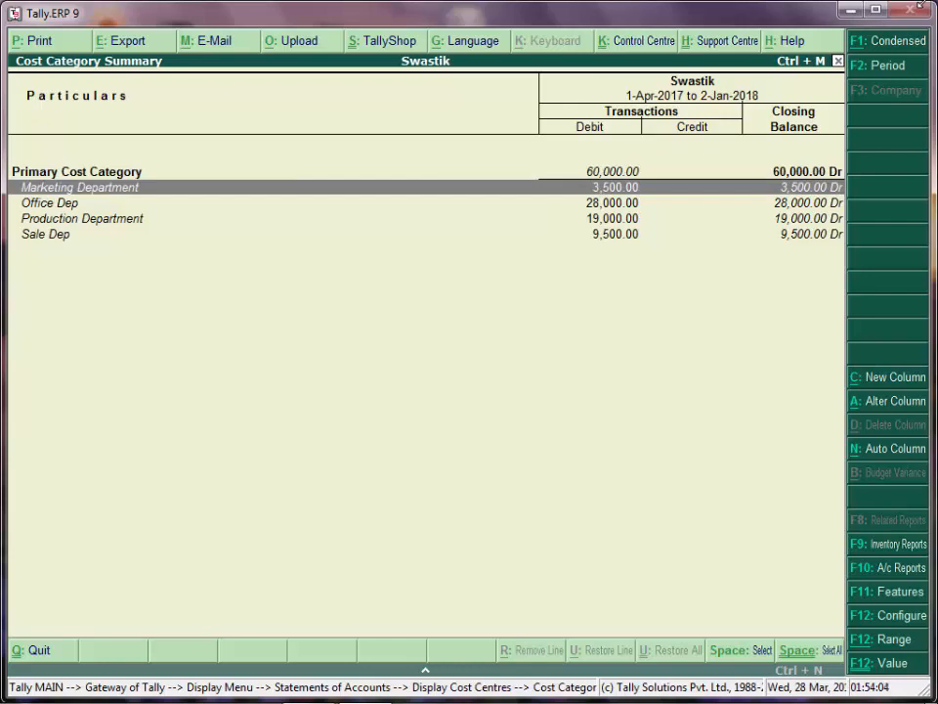
key(Down)
key(Down)
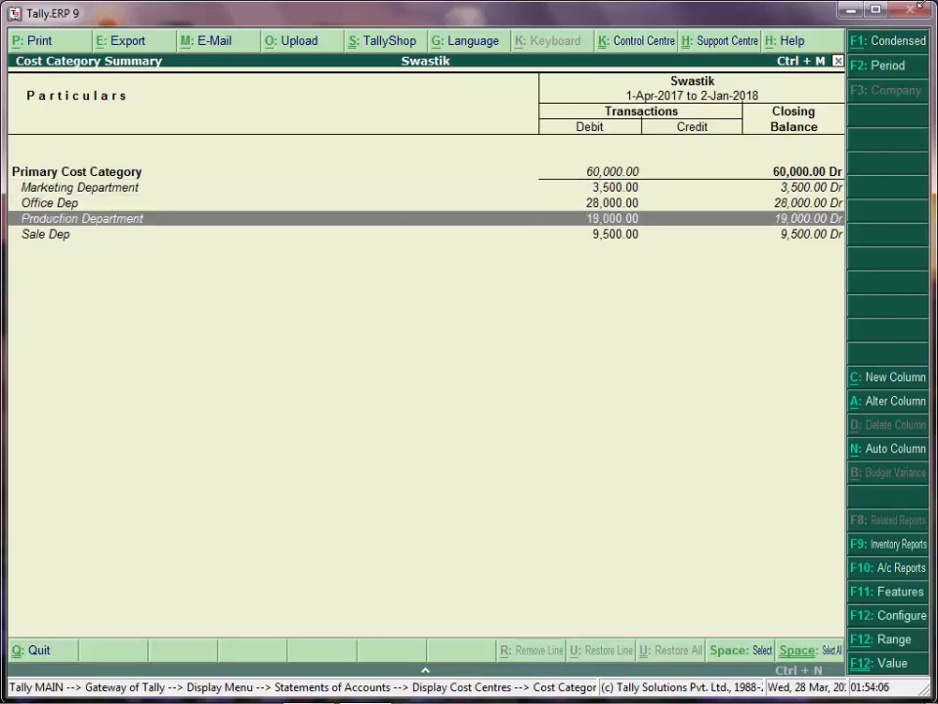
key(Down)
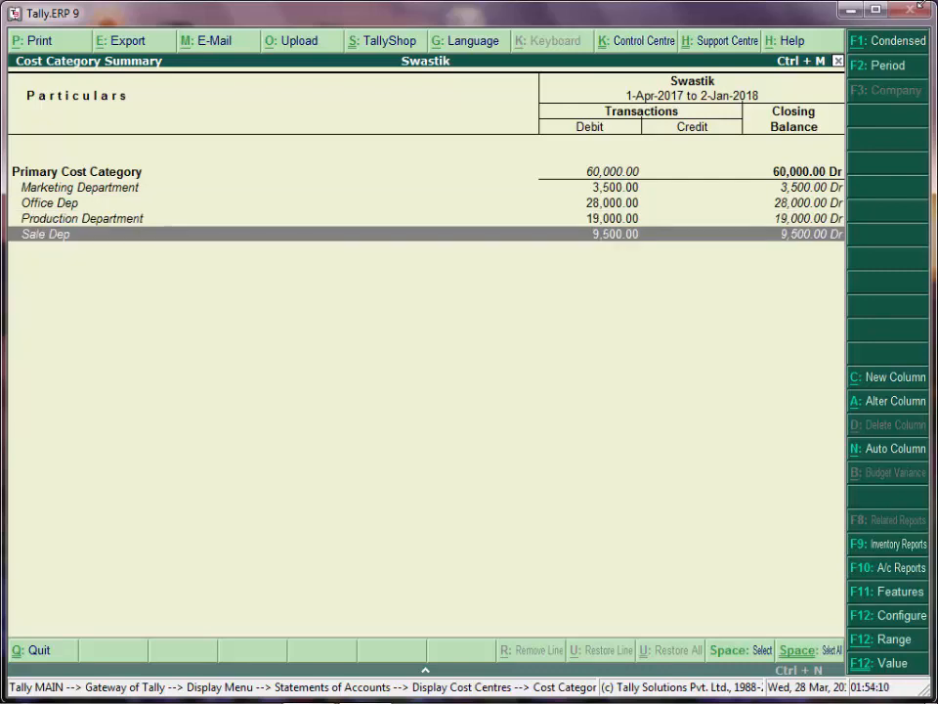
key(Escape)
View the Cost Centre Break-up of Marketing Department down to its Indirect Expenses ledgers.
key(Down)
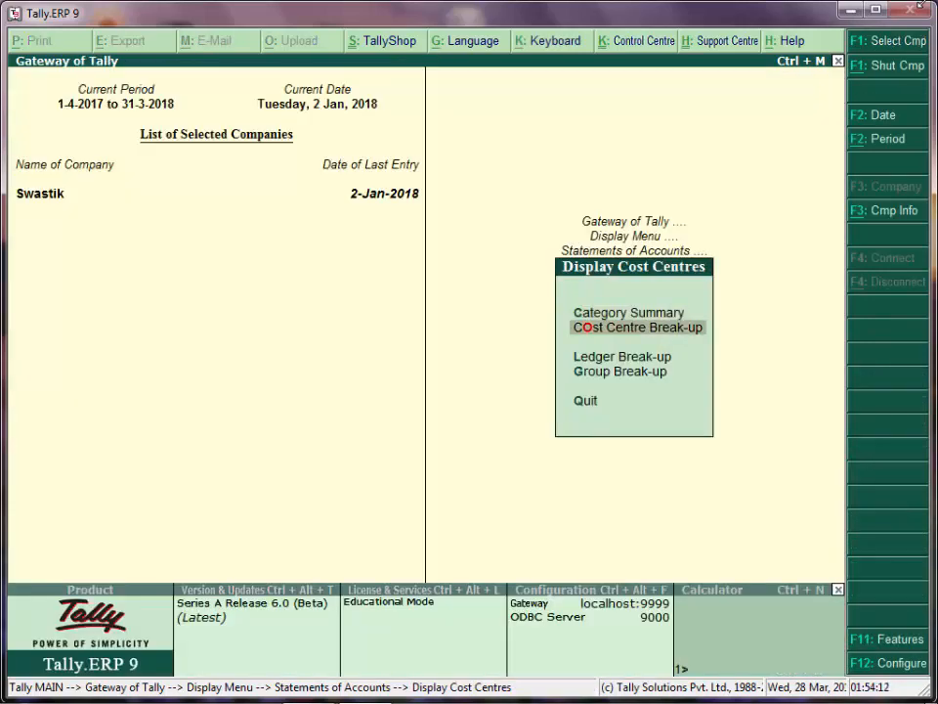
key(Return)
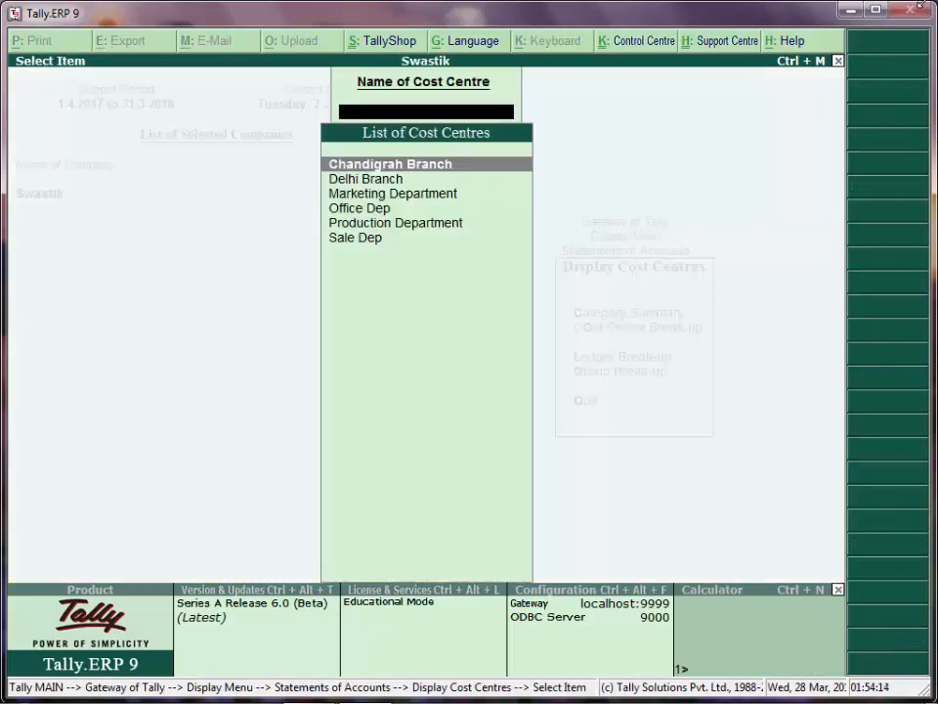
key(Down)
key(Down)
key(Return)
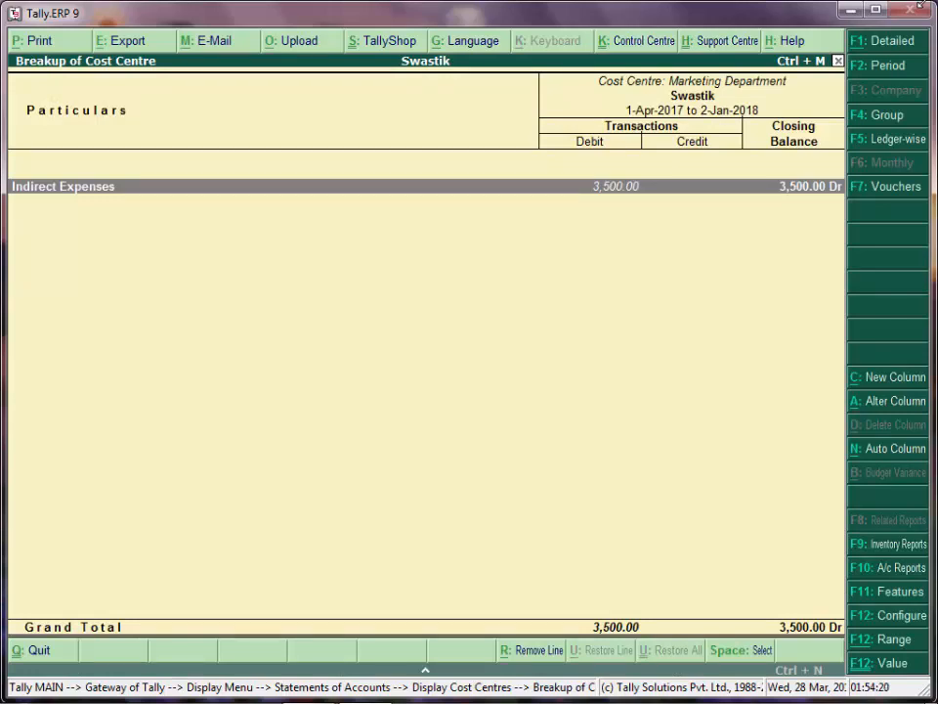
key(Return)
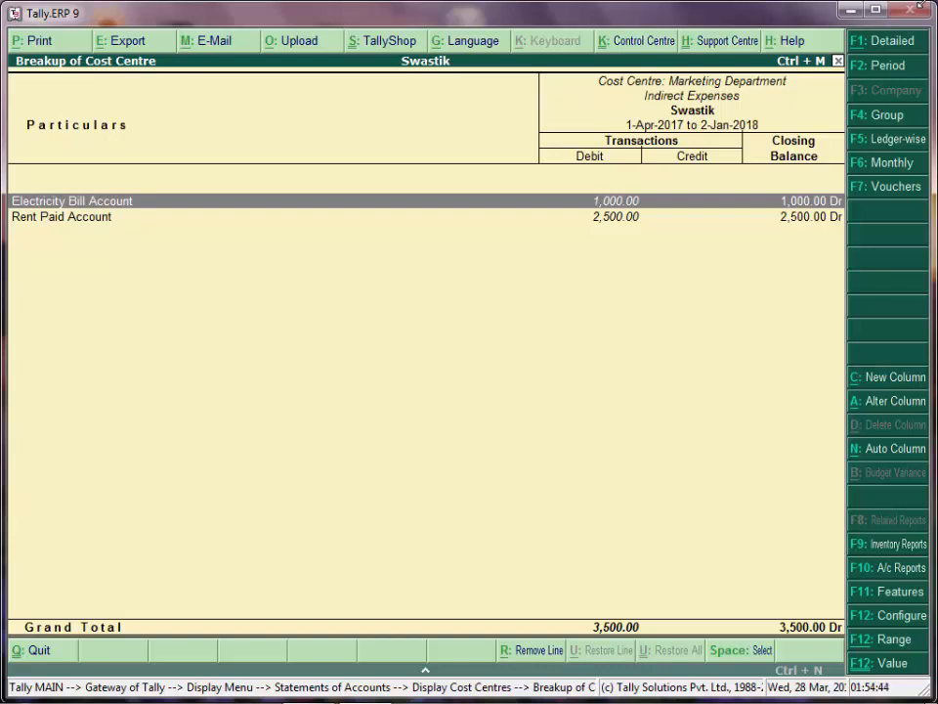
key(Escape)
key(Escape)
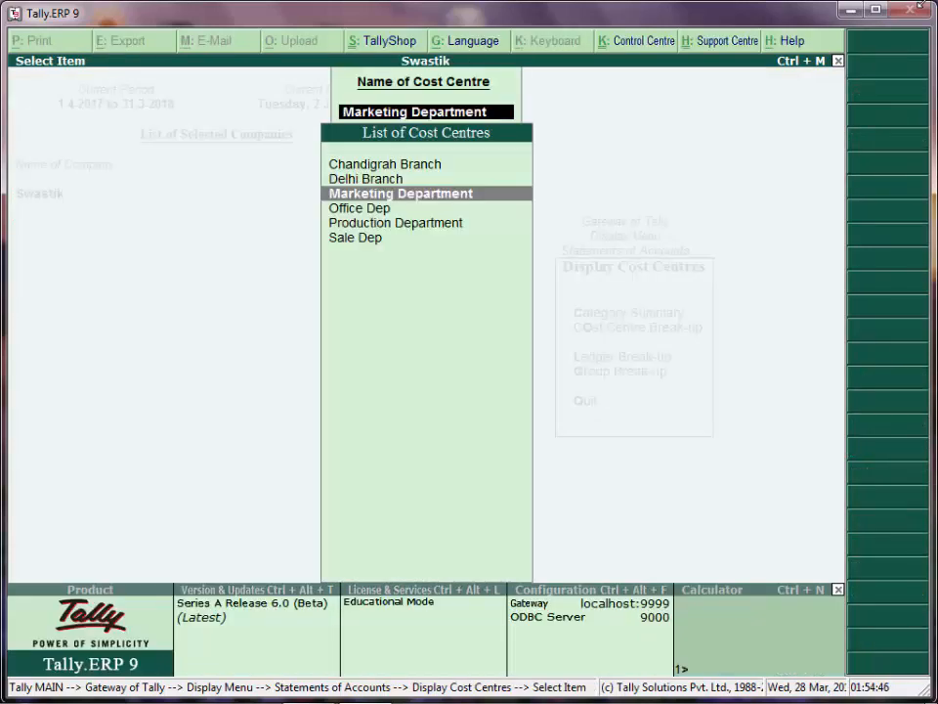
View the Office Dep cost centre break-up down to its Indirect Expenses ledgers, and leave the cost centre selection.
key(Down)
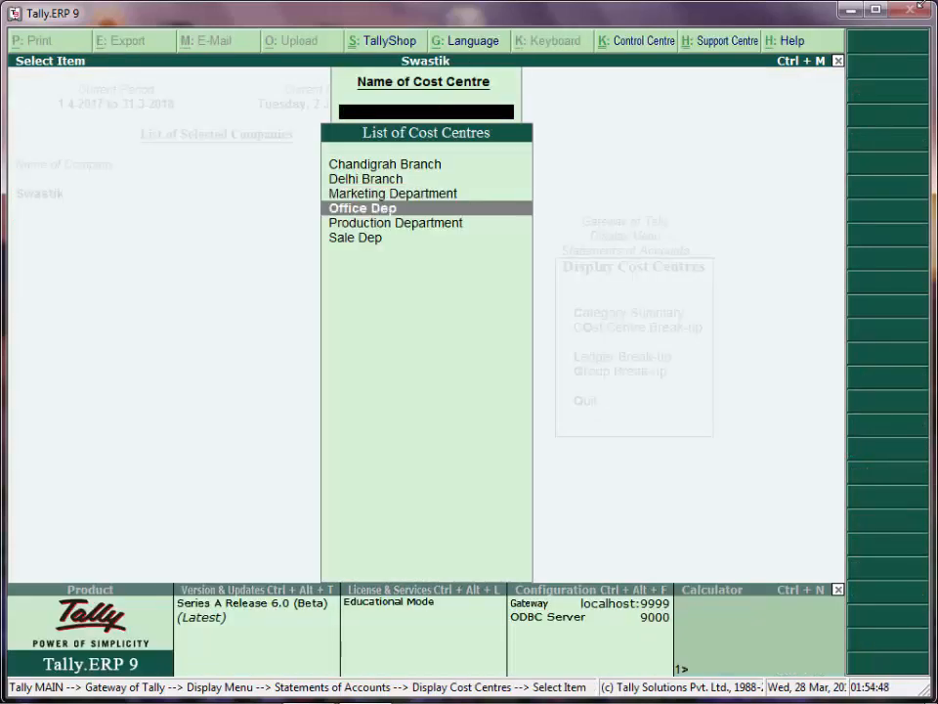
key(Return)
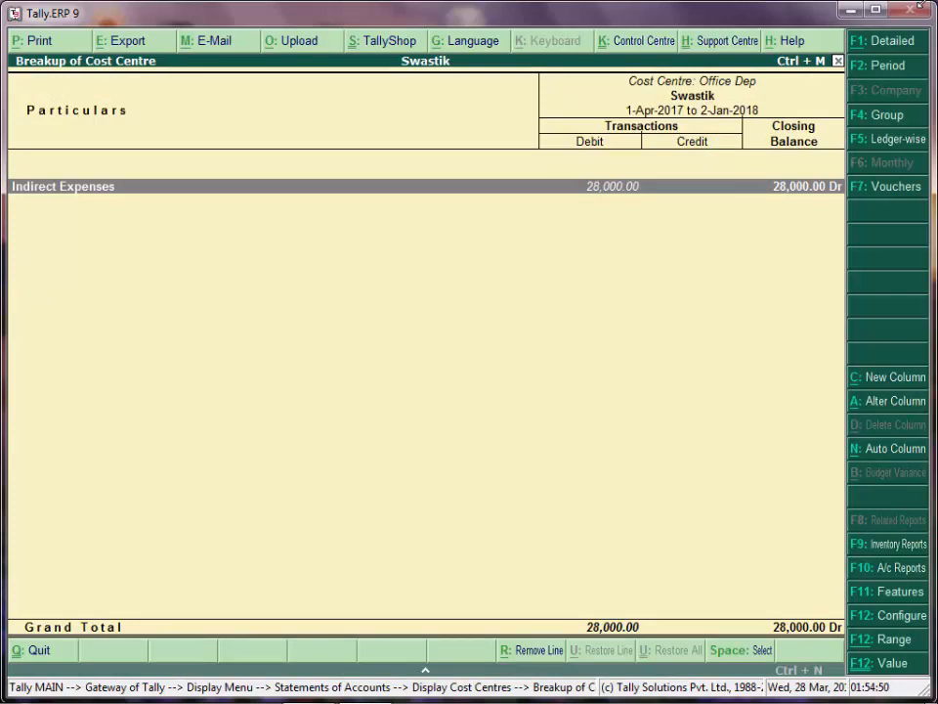
key(Return)
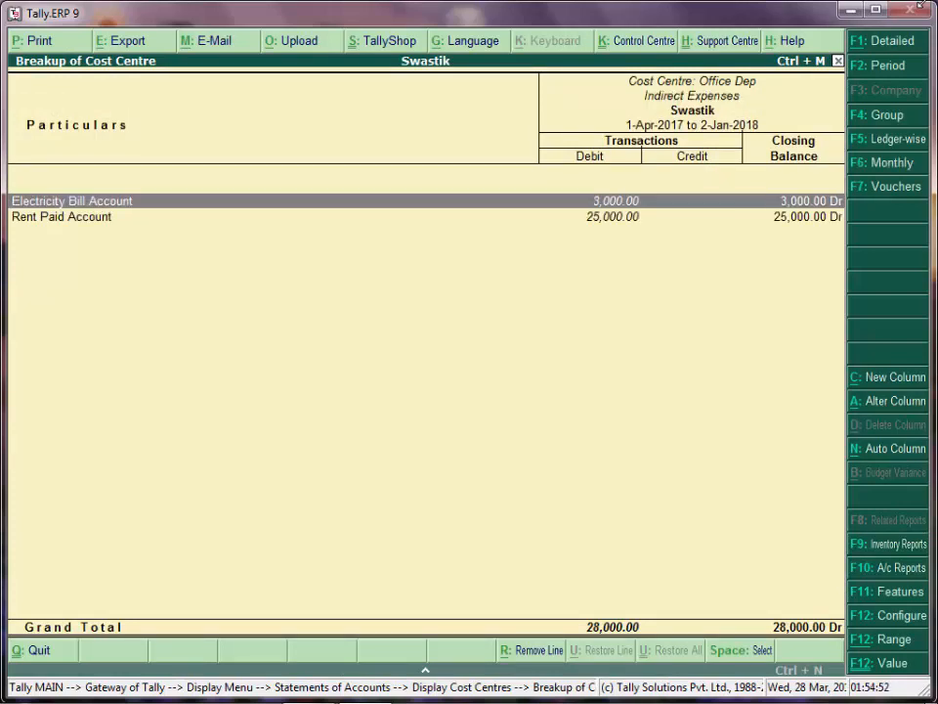
key(Down)
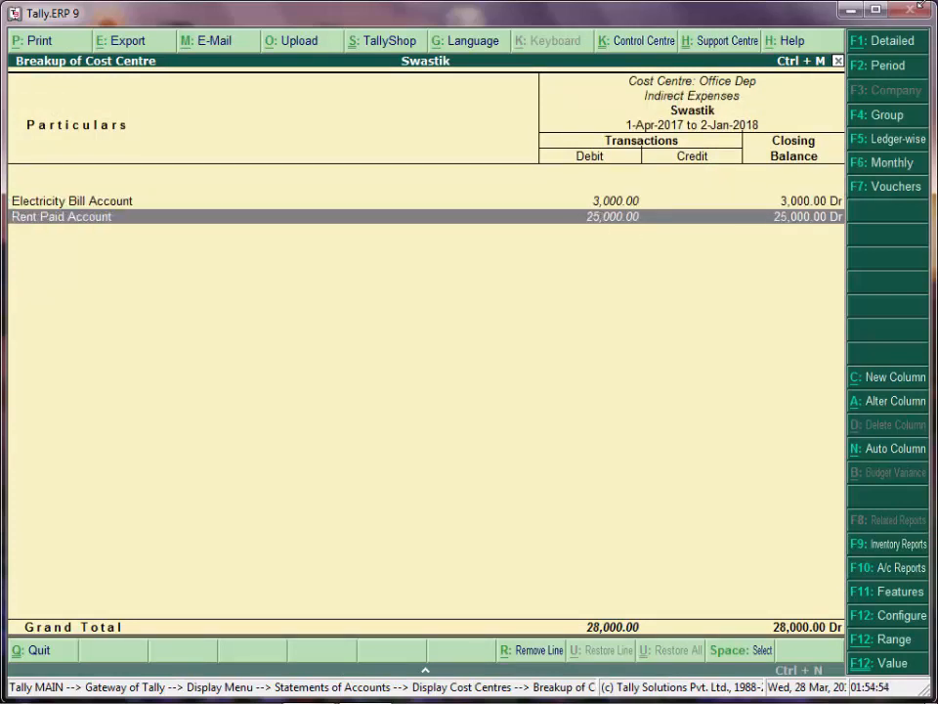
key(Escape)
key(Escape)
key(Escape)
key(Escape)
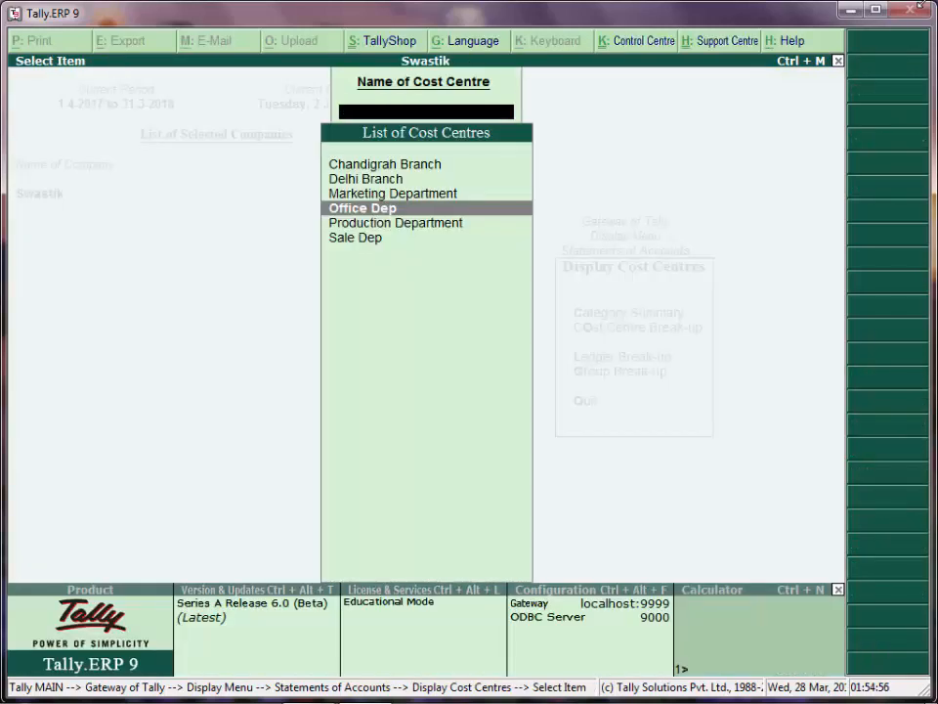
View the Ledger Break-up of Rent Paid Account and examine the amounts allocated to each department.
key(Down)
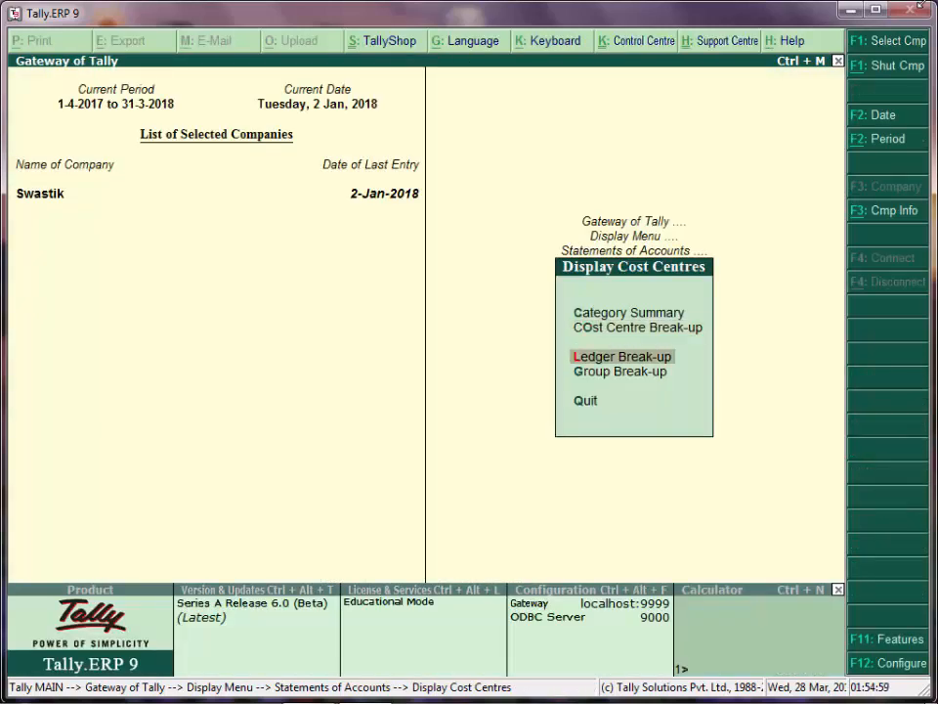
key(Return)
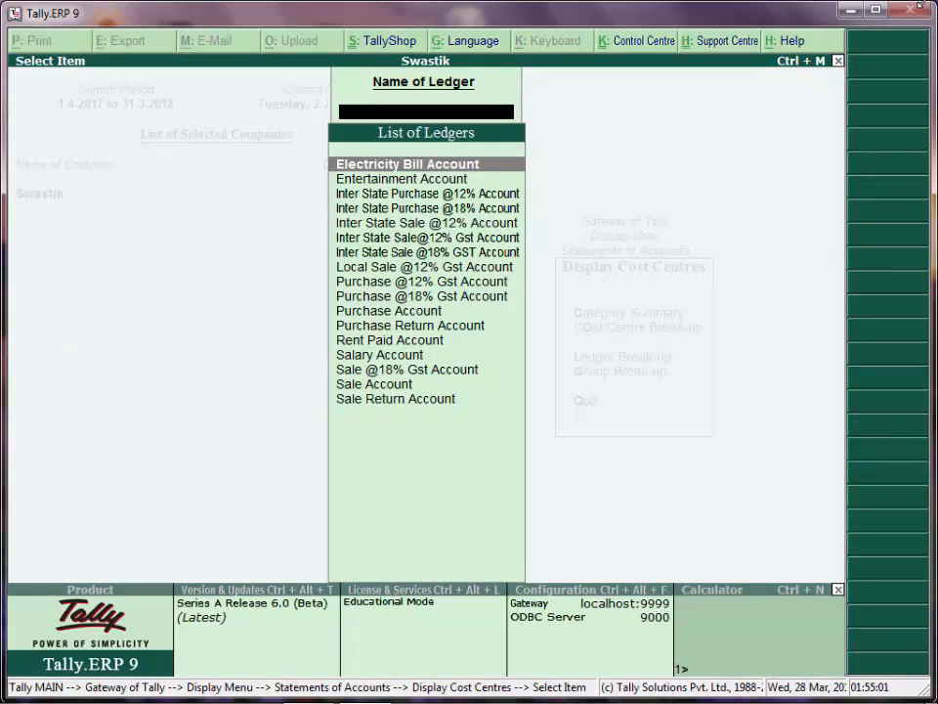
key(Down)
key(Down)
key(Down)
key(Down)
key(Down)
key(Down)
key(Down)
key(Down)
key(Down)
key(Down)
key(Down)
key(Down)
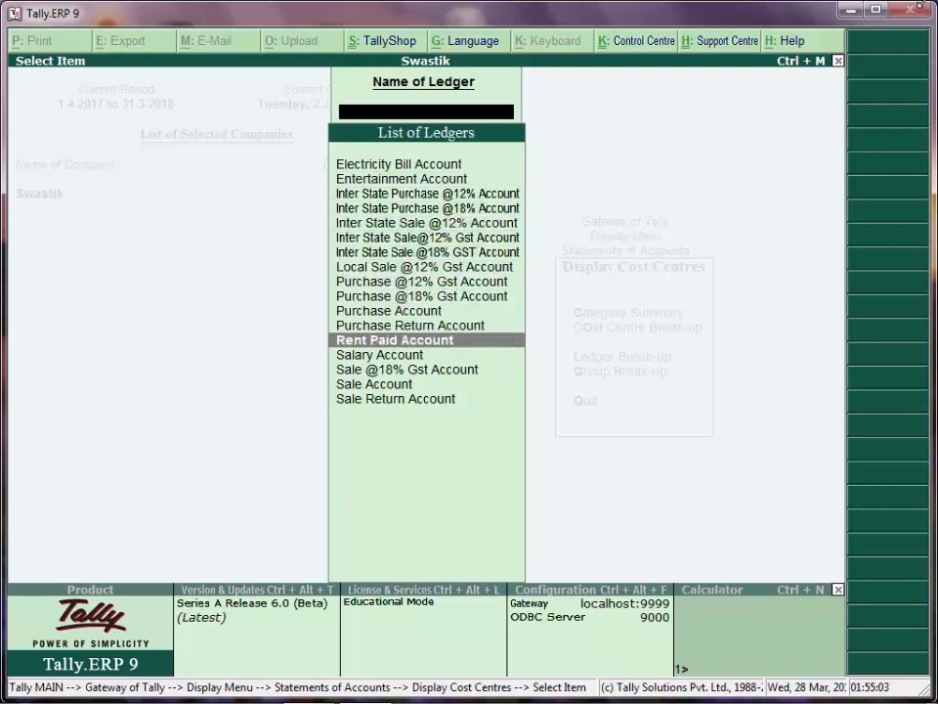
key(Return)
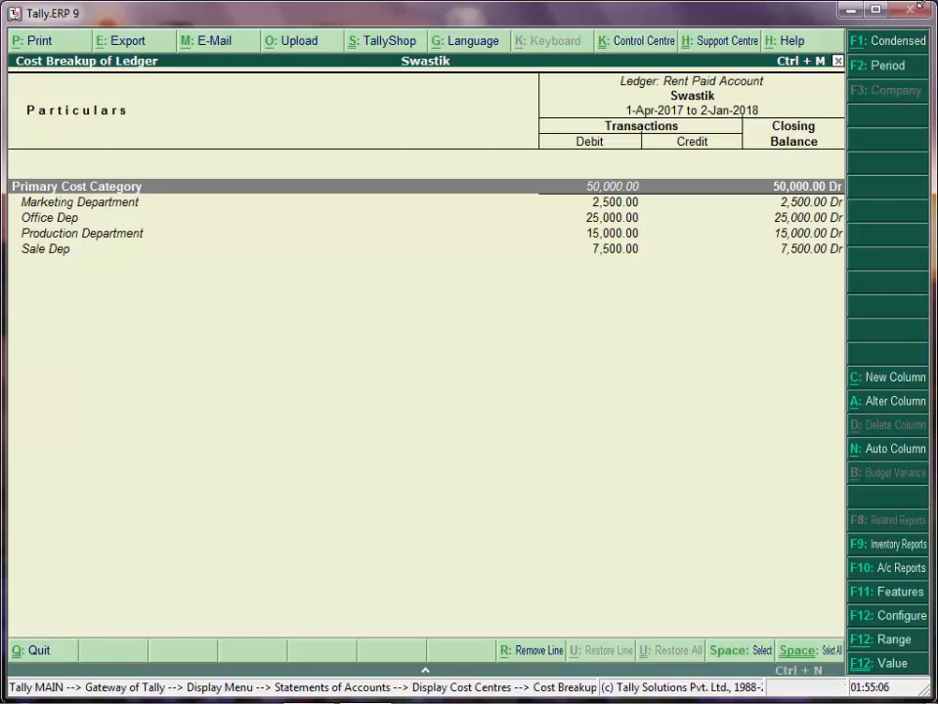
key(Down)
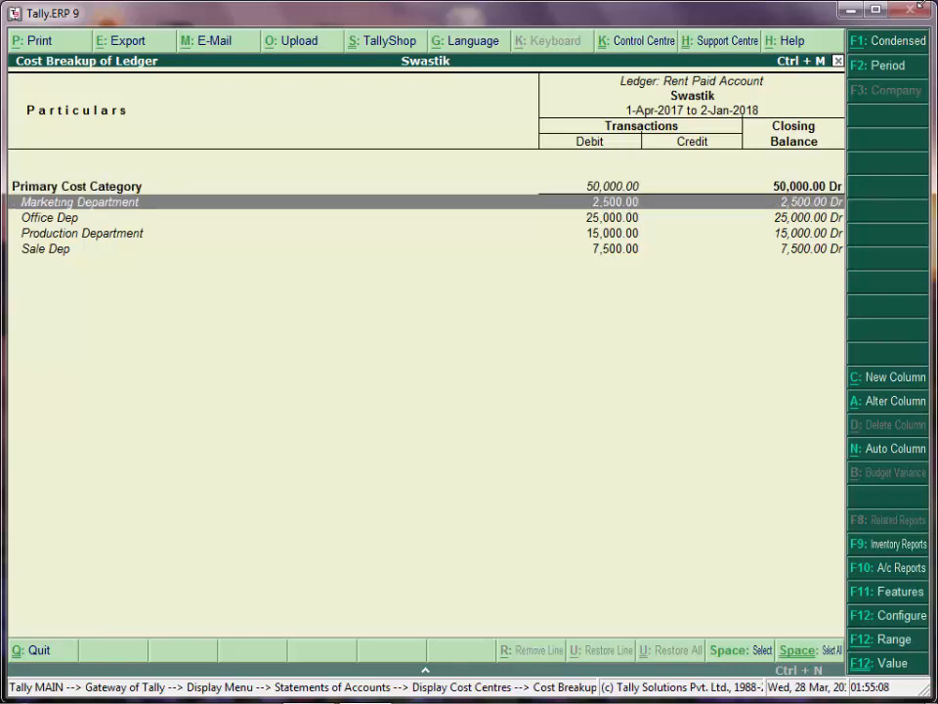
key(Down)
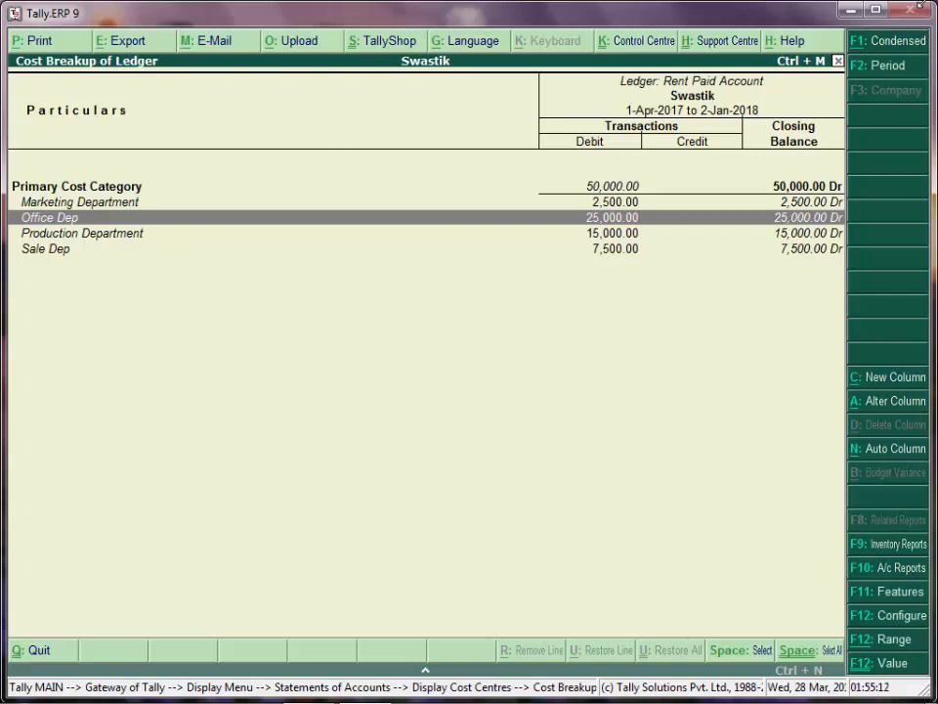
Examine the Production Department and Sale Dep rows in the Rent Paid Account break-up, and close the report.
key(Down)
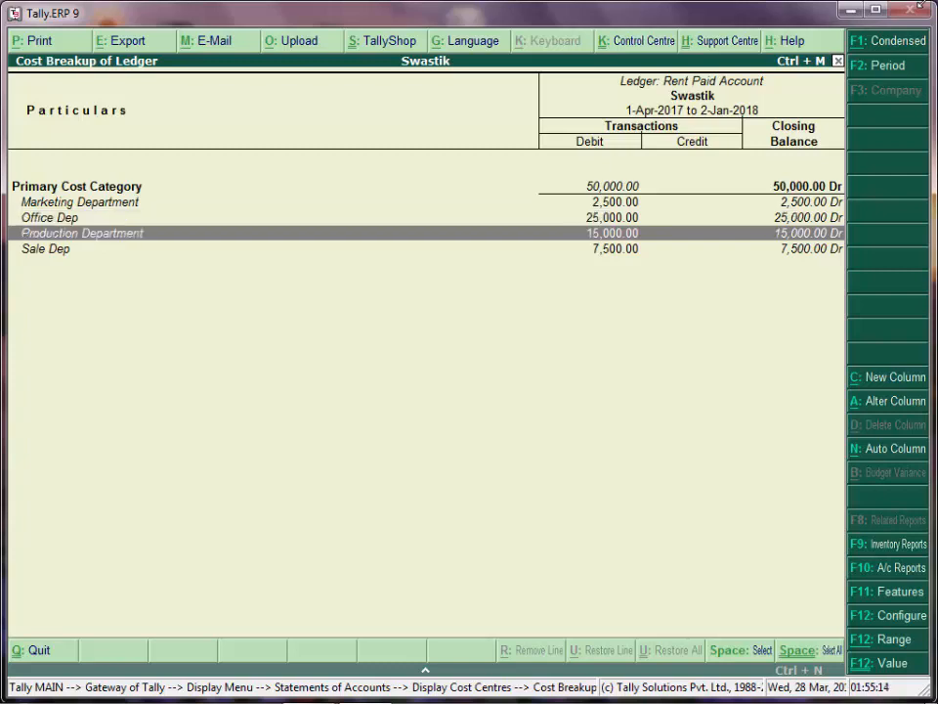
key(Down)
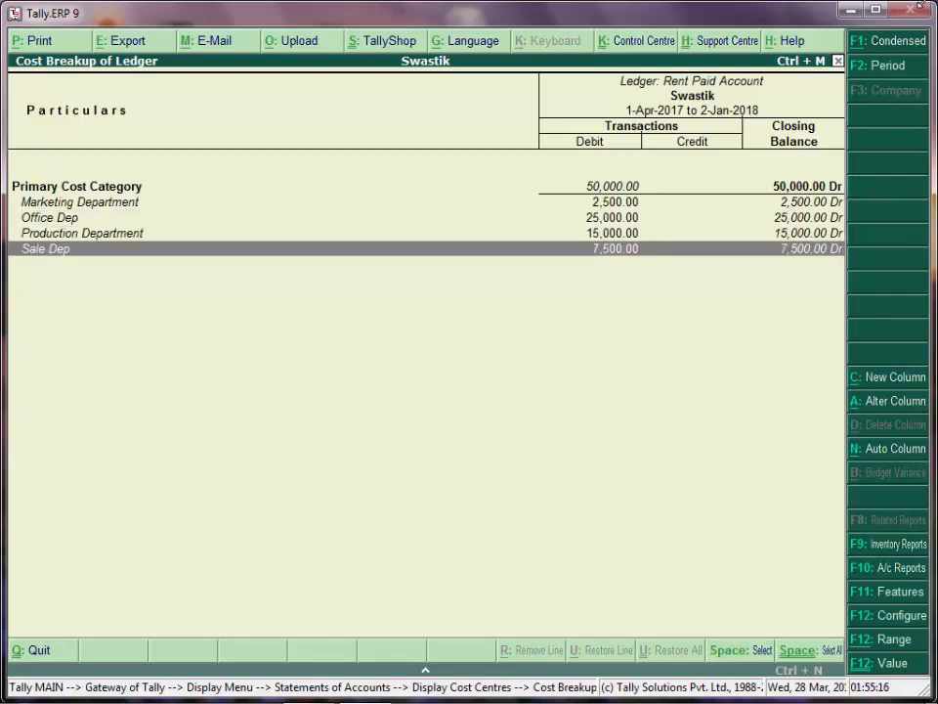
key(Escape)
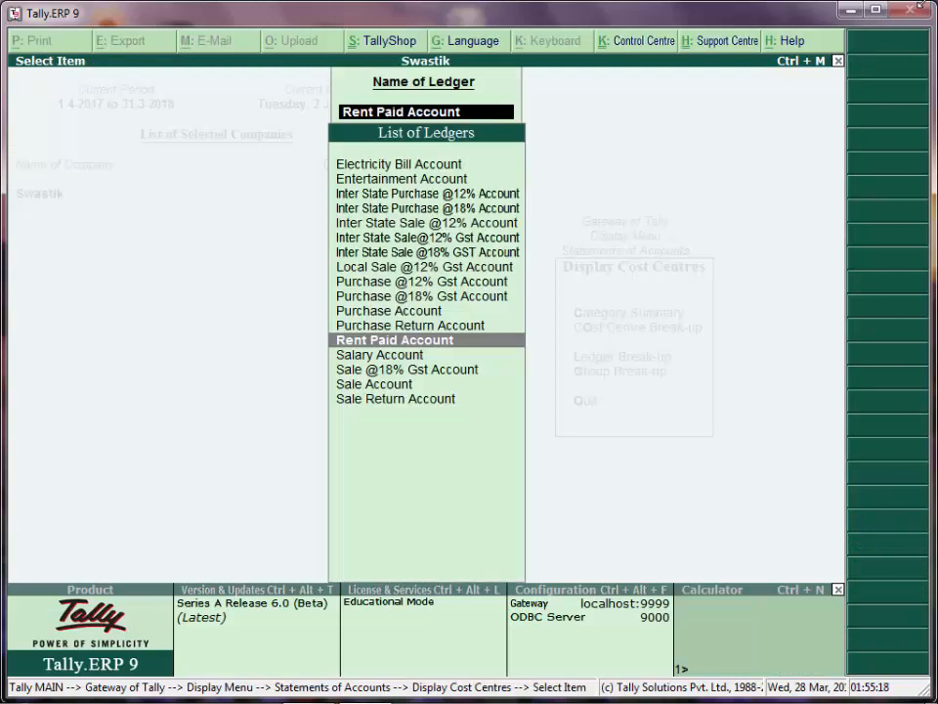
View the Ledger Break-up of Electricity Bill Account by department, and leave the ledger selection.
key(Up)
key(Up)
key(Up)
key(Up)
key(Up)
key(Up)
key(Up)
key(Up)
key(Up)
key(Up)
key(Up)
key(Up)
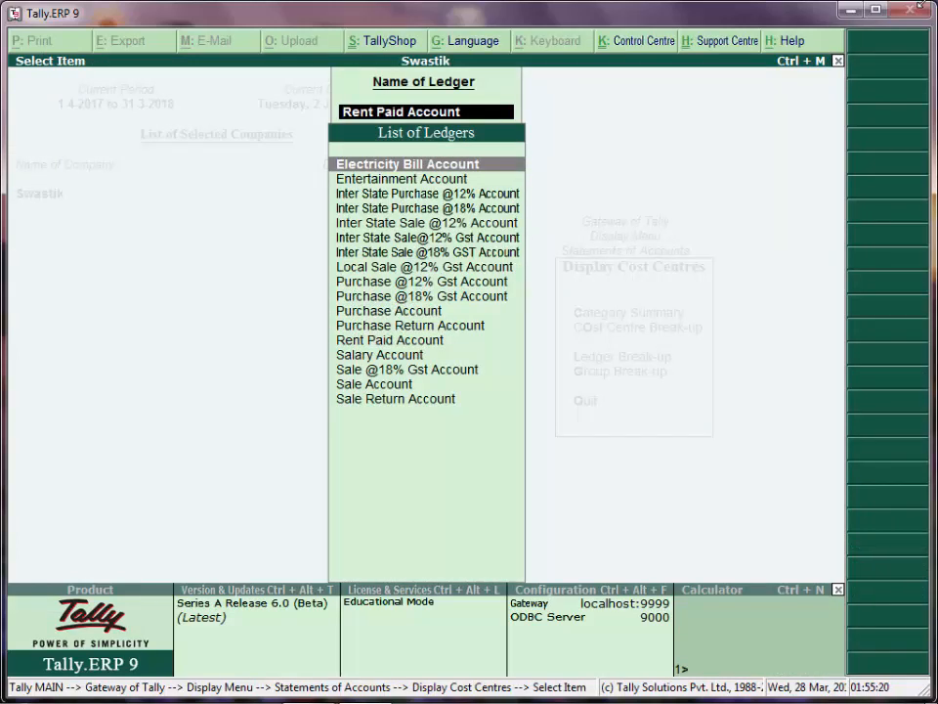
key(Return)
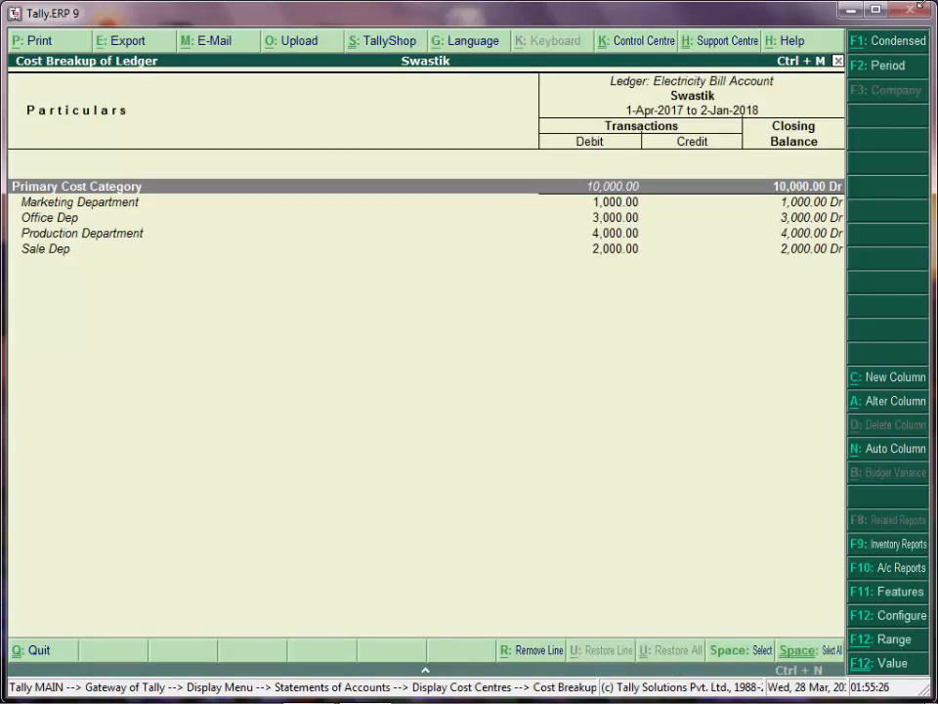
key(Escape)
key(Escape)
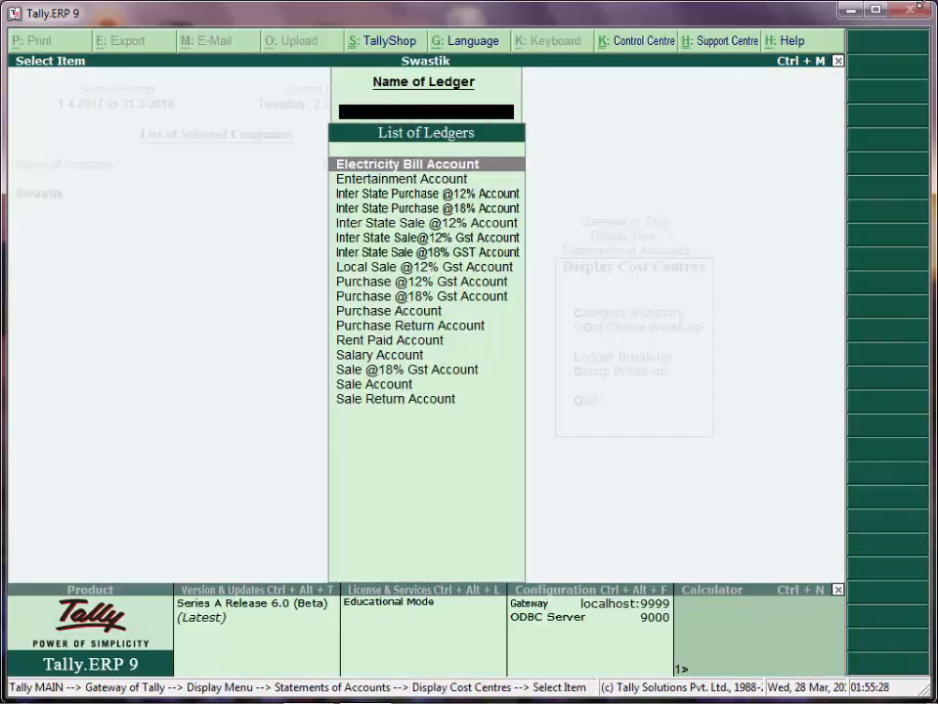
key(Escape)
View the cost centre Group Break-up of the Indirect Expenses group.
key(Down)
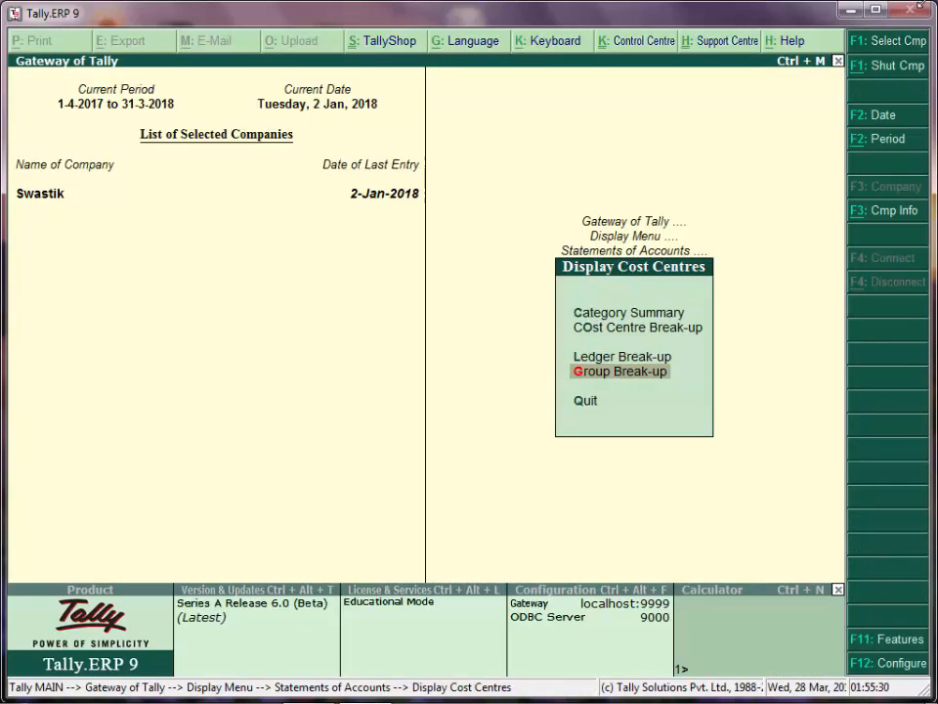
key(Return)
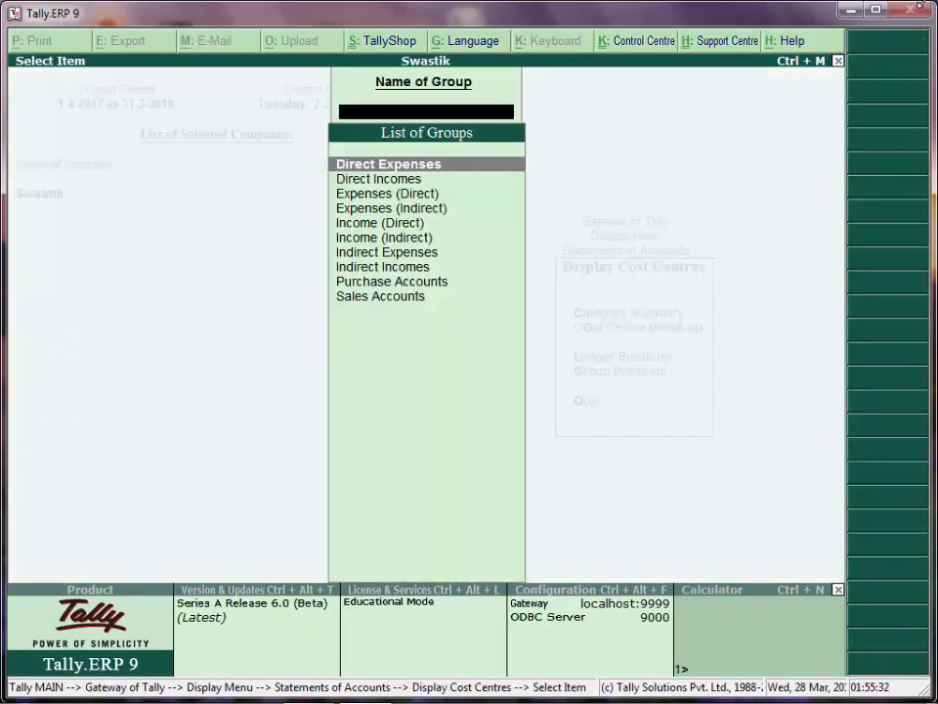
key(Down)
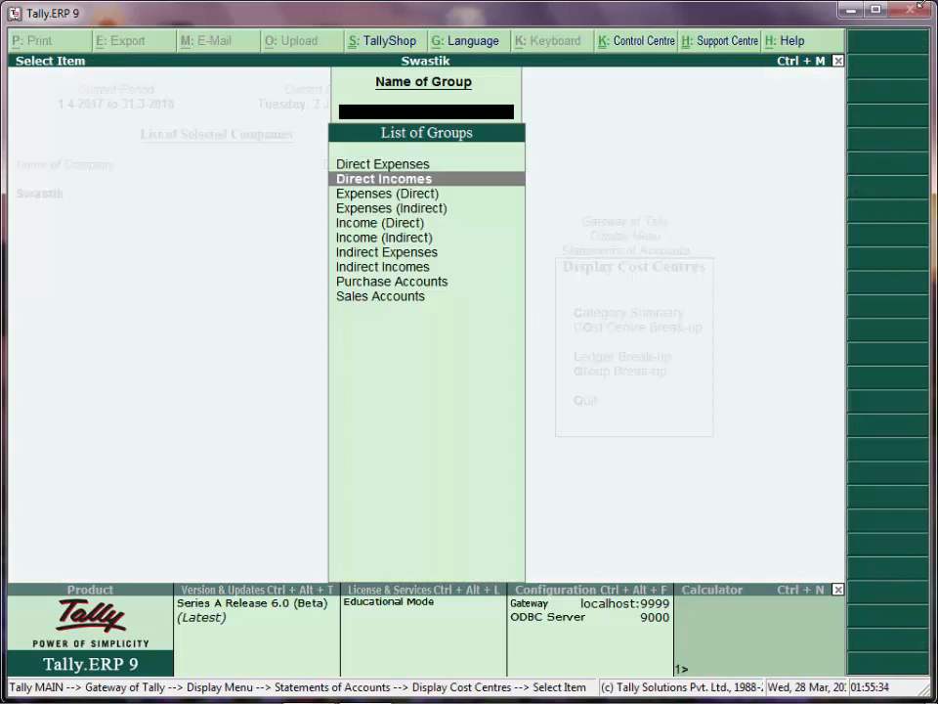
key(Down)
key(Down)
key(Down)
key(Down)
key(Down)
key(Return)
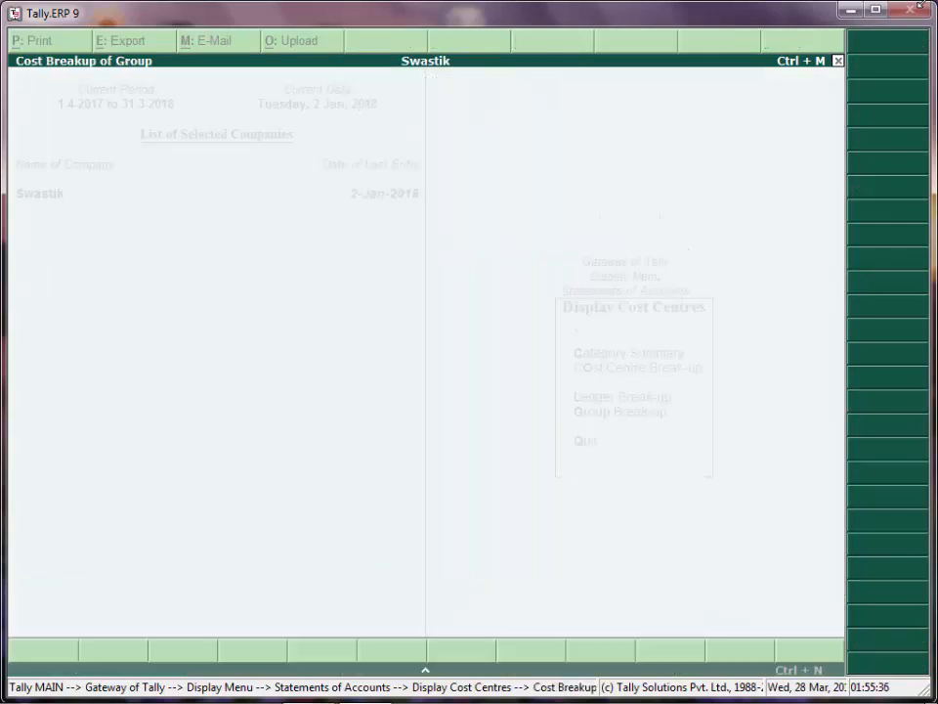